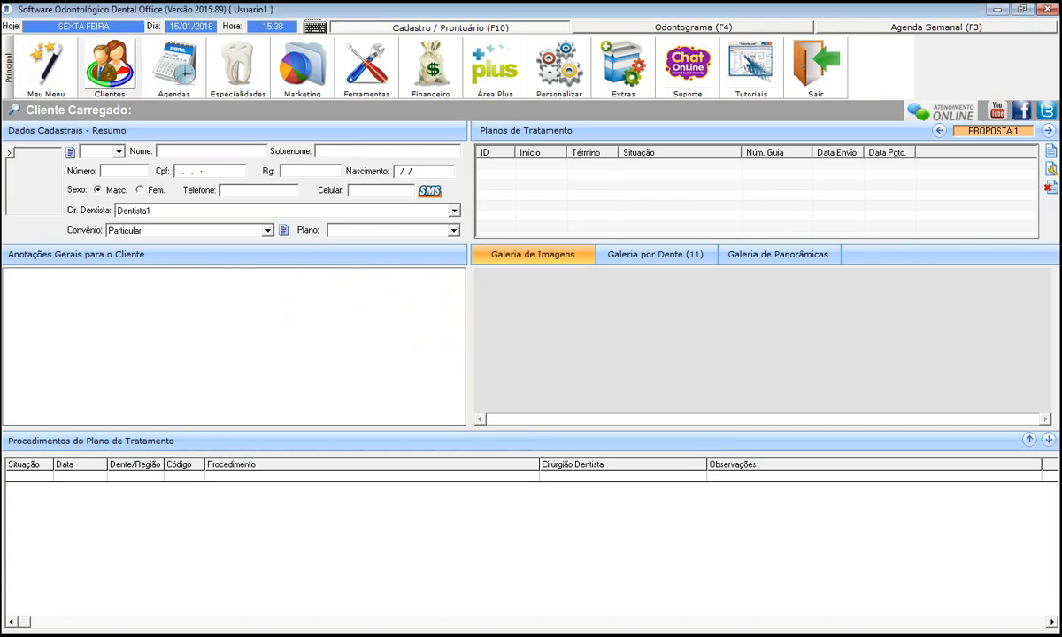
Go to Personalizar > Cadastros and bring up the dentist registry.
{"action": "left_click", "coordinate": [109, 67]}
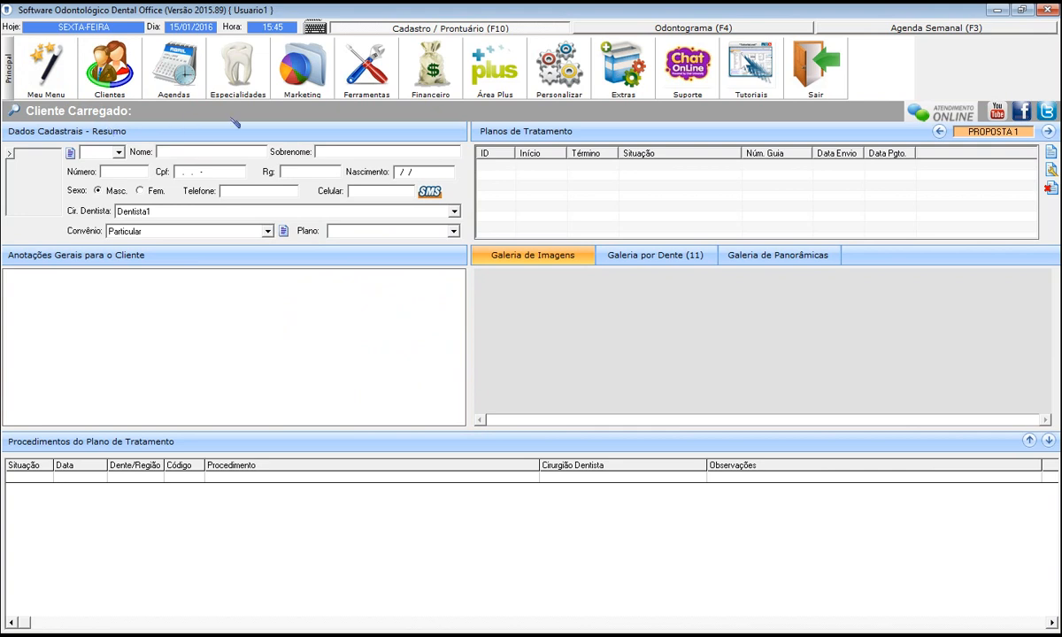
{"action": "left_click", "coordinate": [557, 88]}
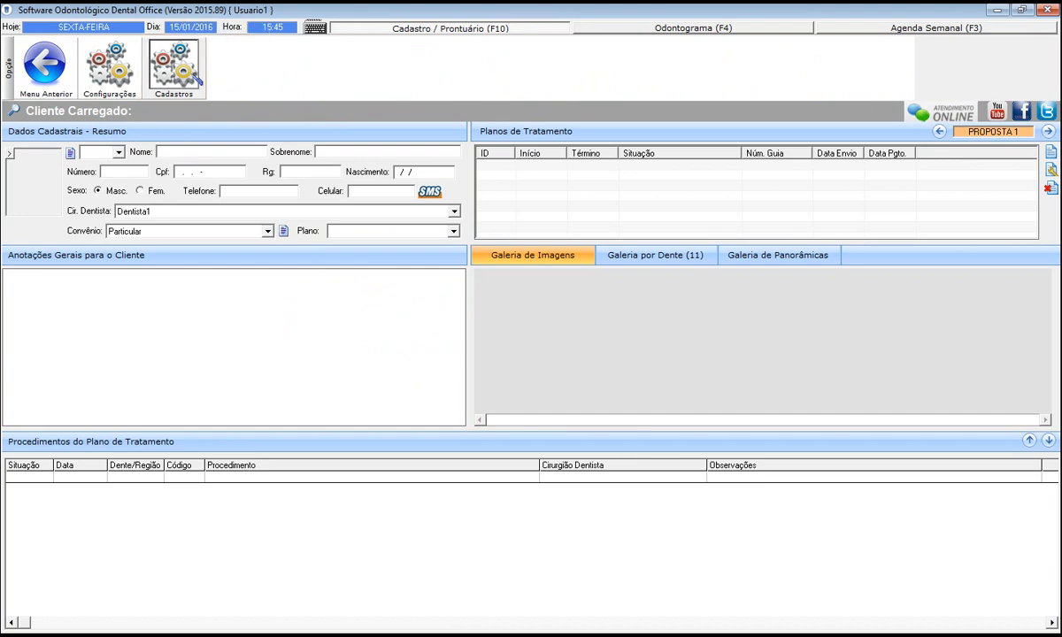
{"action": "left_click", "coordinate": [197, 91]}
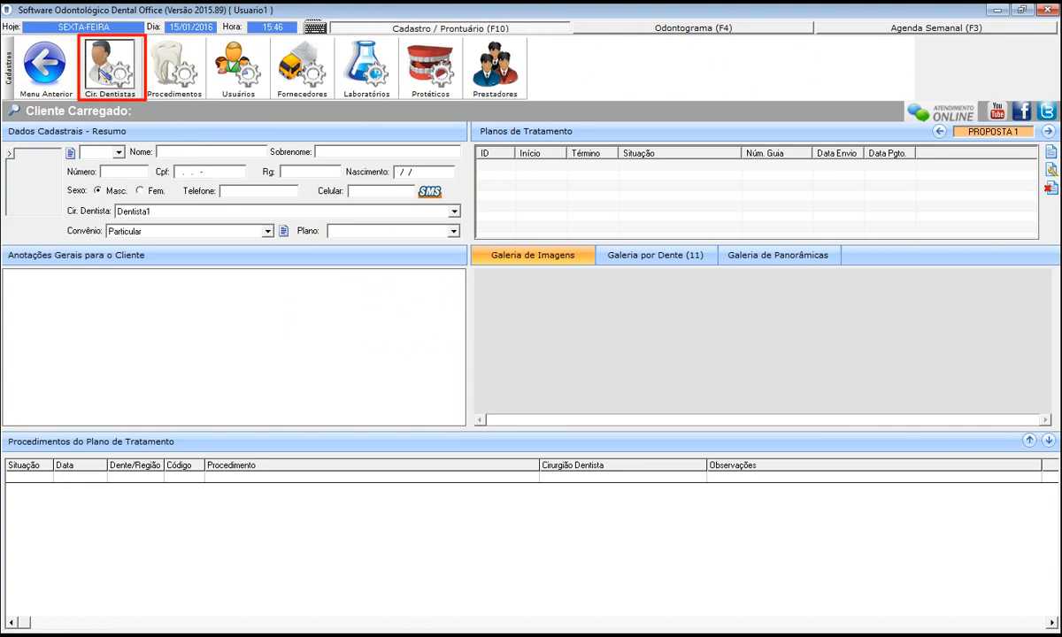
{"action": "left_click", "coordinate": [110, 67]}
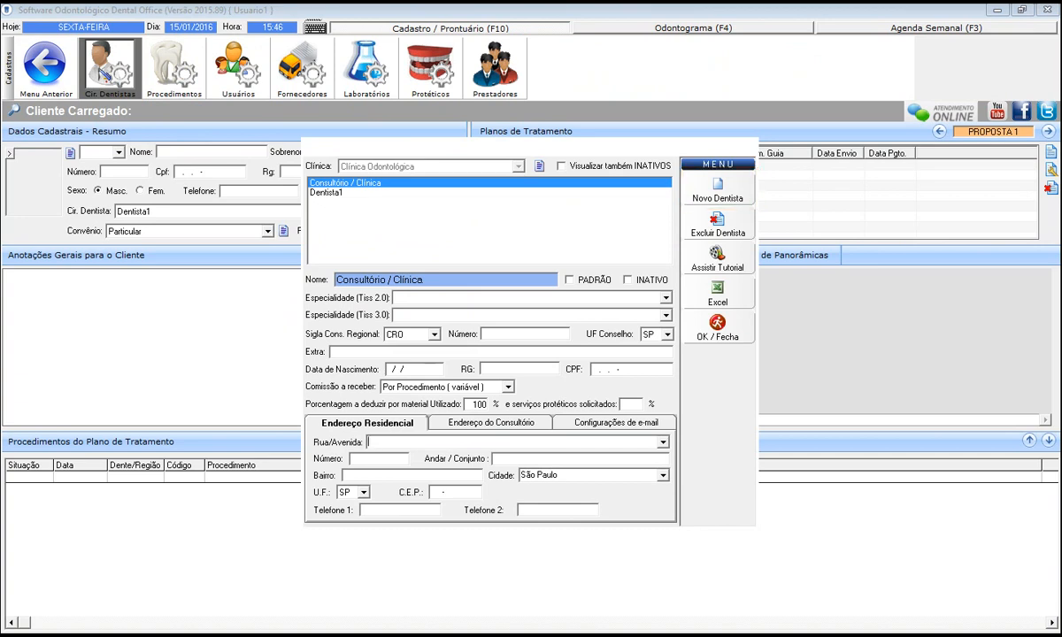
Add a new dentist by full name and confirm making them a system user.
{"action": "left_click", "coordinate": [708, 200]}
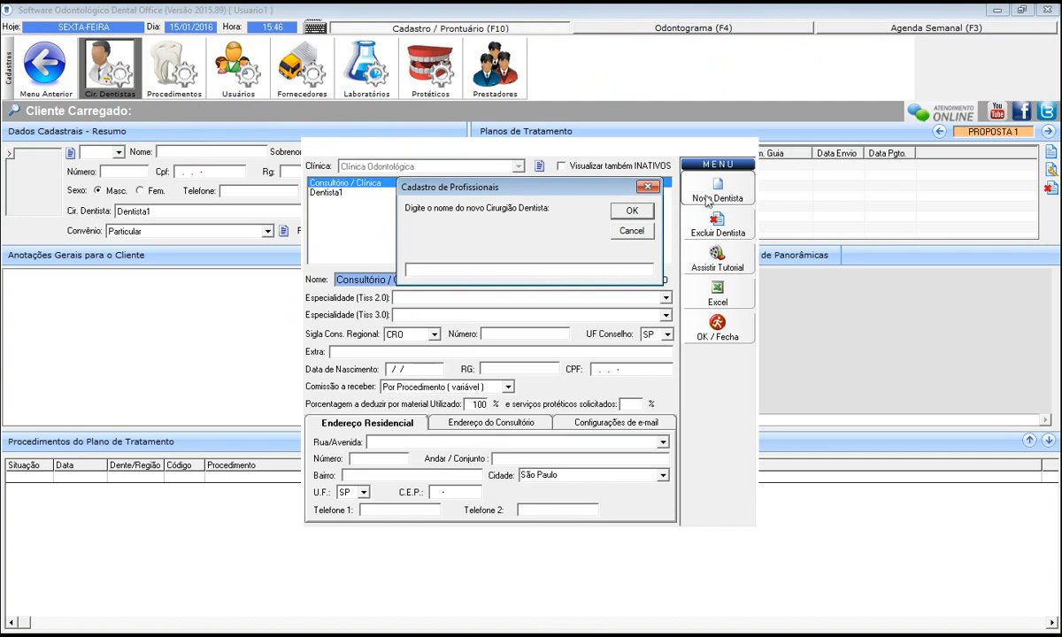
{"action": "left_click", "coordinate": [631, 221]}
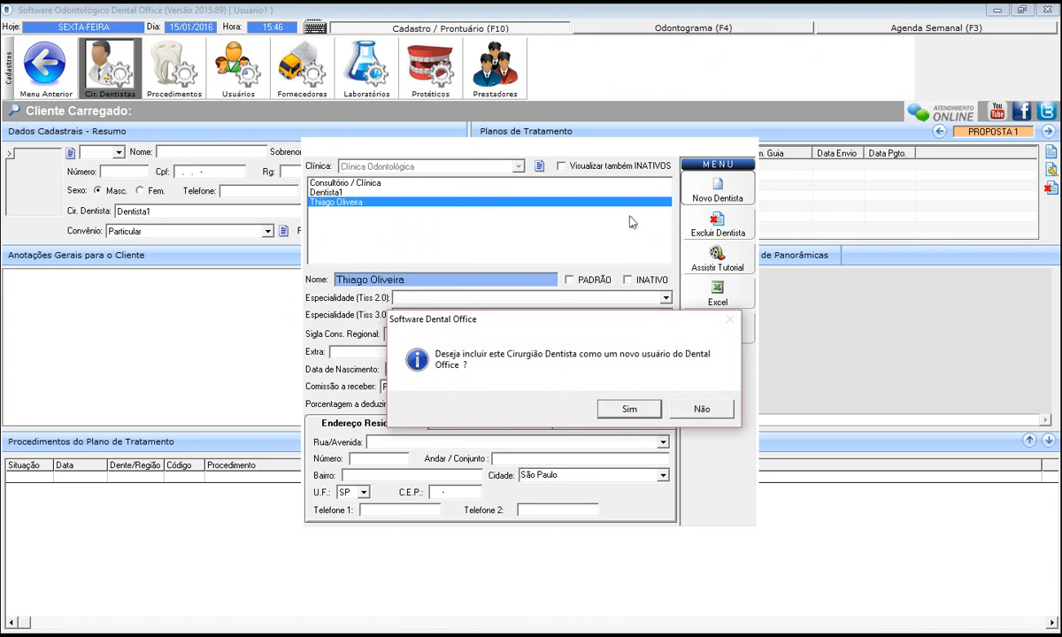
{"action": "left_click", "coordinate": [647, 407]}
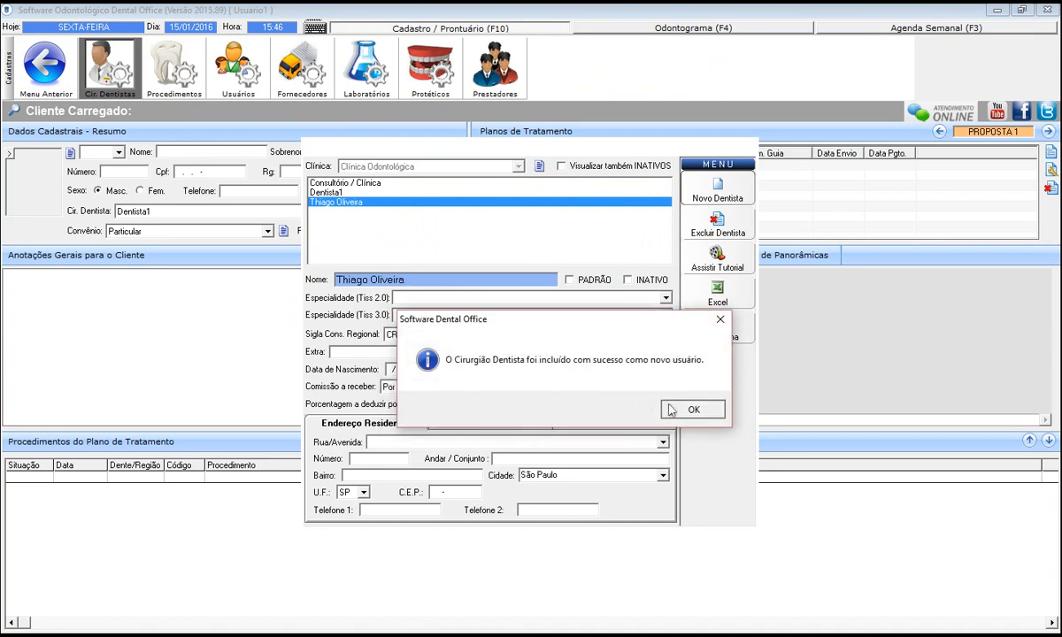
{"action": "left_click", "coordinate": [670, 409]}
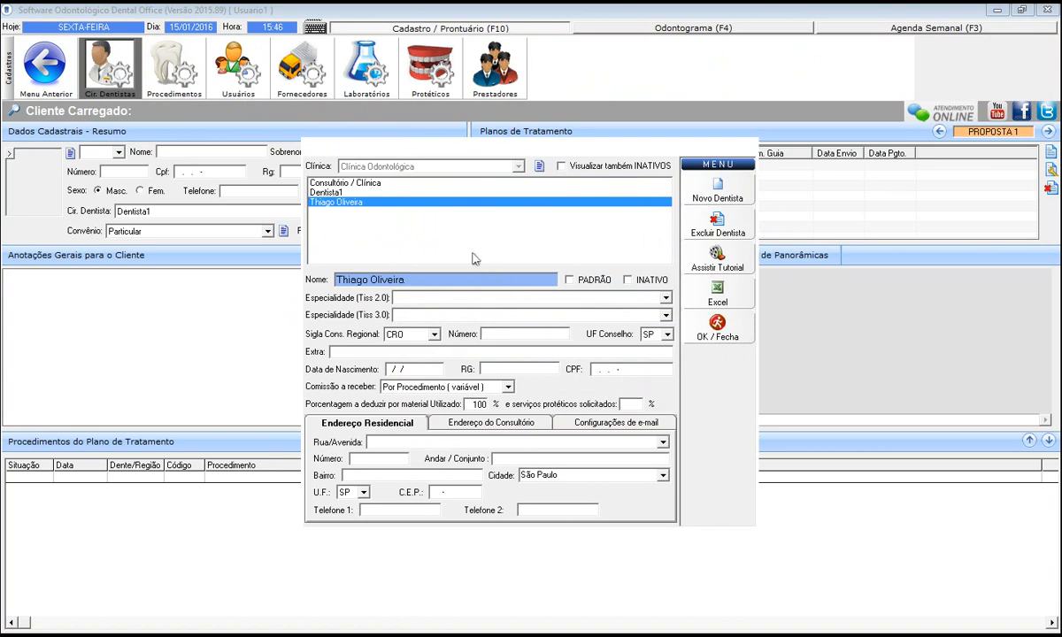
Select the new dentist's record, then close the Cir. Dentistas registry.
{"action": "left_click", "coordinate": [409, 203]}
{"action": "left_click", "coordinate": [698, 331]}
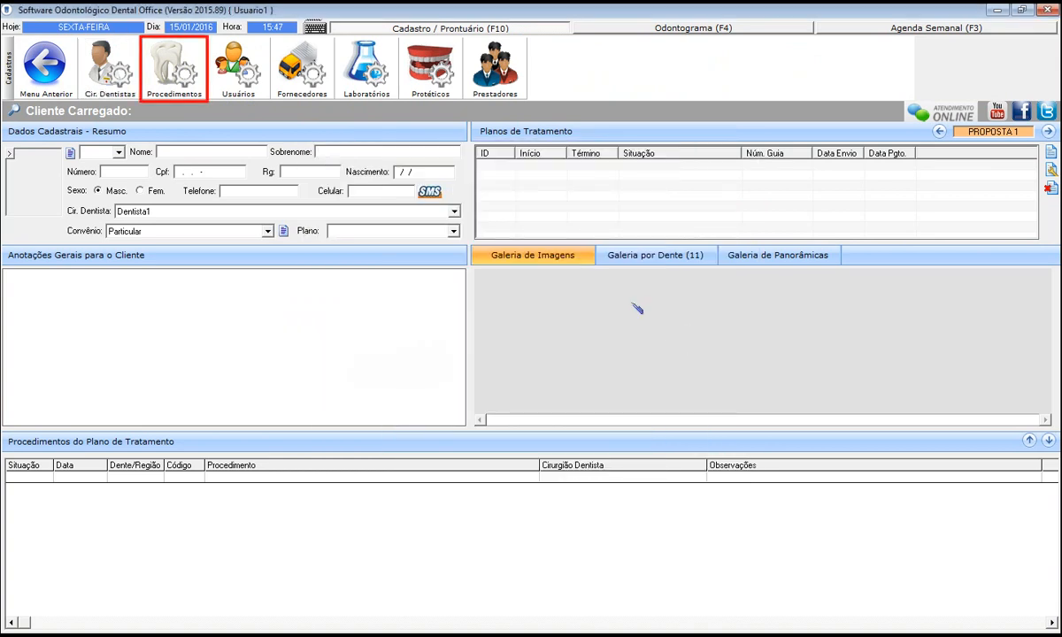
Go to the Procedimentos price table, then to the Cadastro de Convênios plan registry.
{"action": "left_click", "coordinate": [176, 78]}
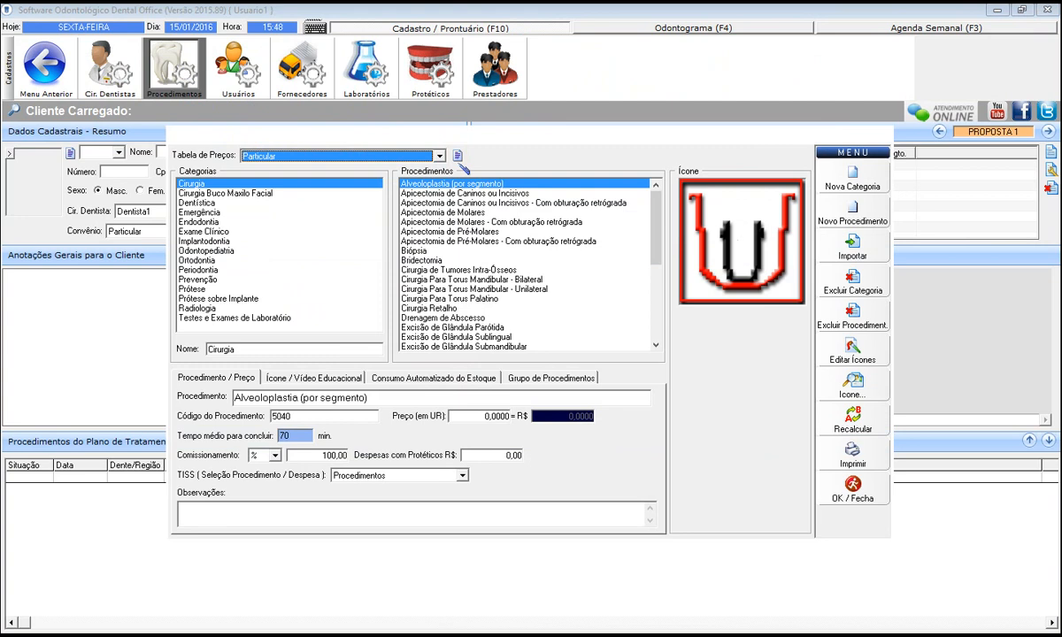
{"action": "left_click", "coordinate": [458, 159]}
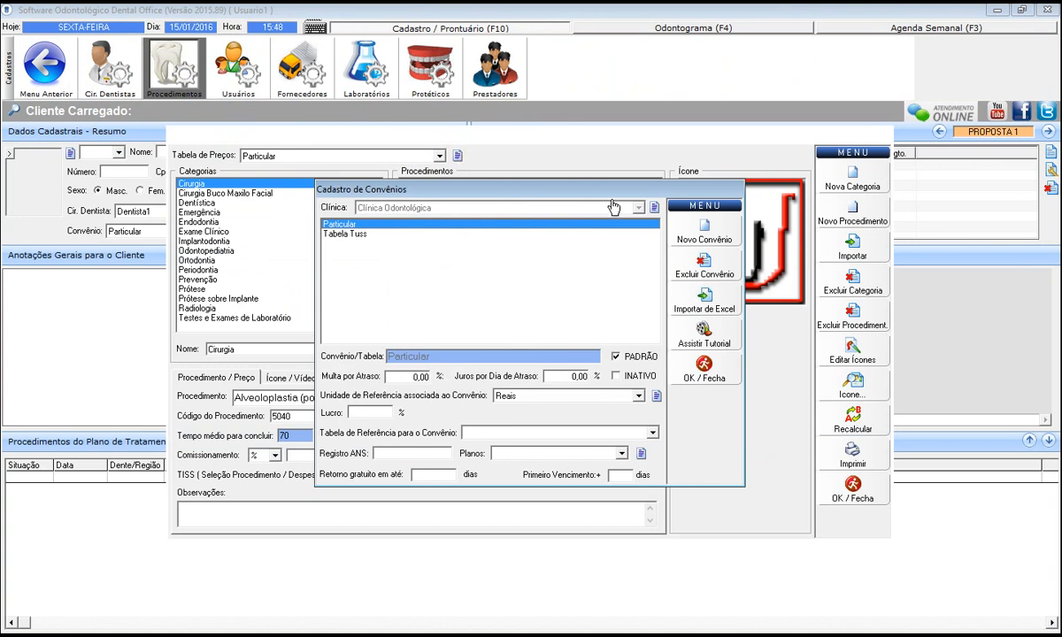
Create insurance plan 'Convenio 1' and return to its empty price table.
{"action": "left_click", "coordinate": [675, 231]}
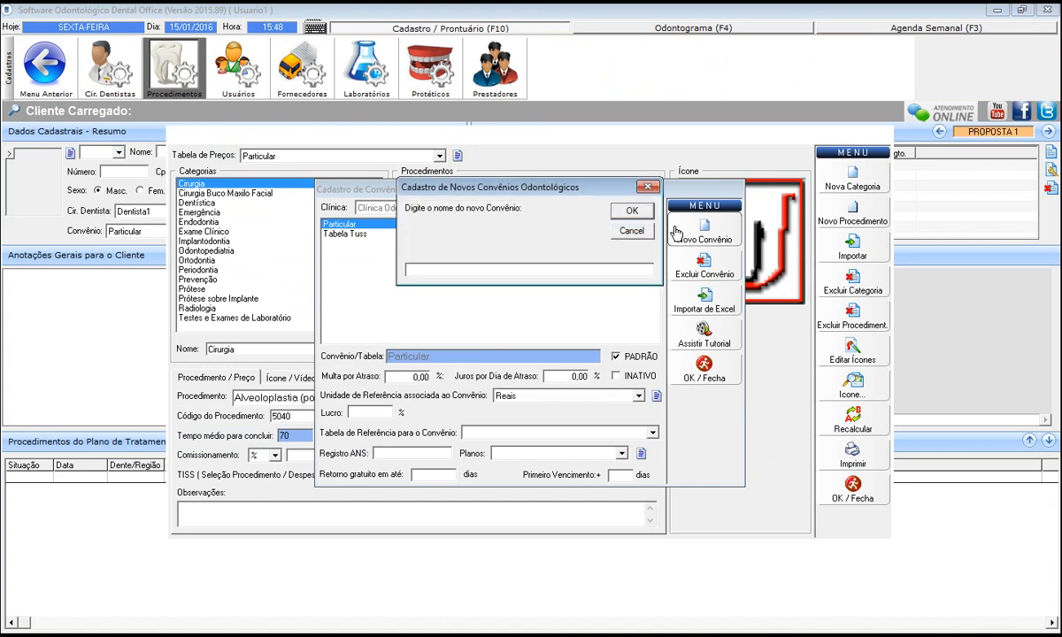
{"action": "type", "text": "Convenio 1"}
{"action": "left_click", "coordinate": [632, 210]}
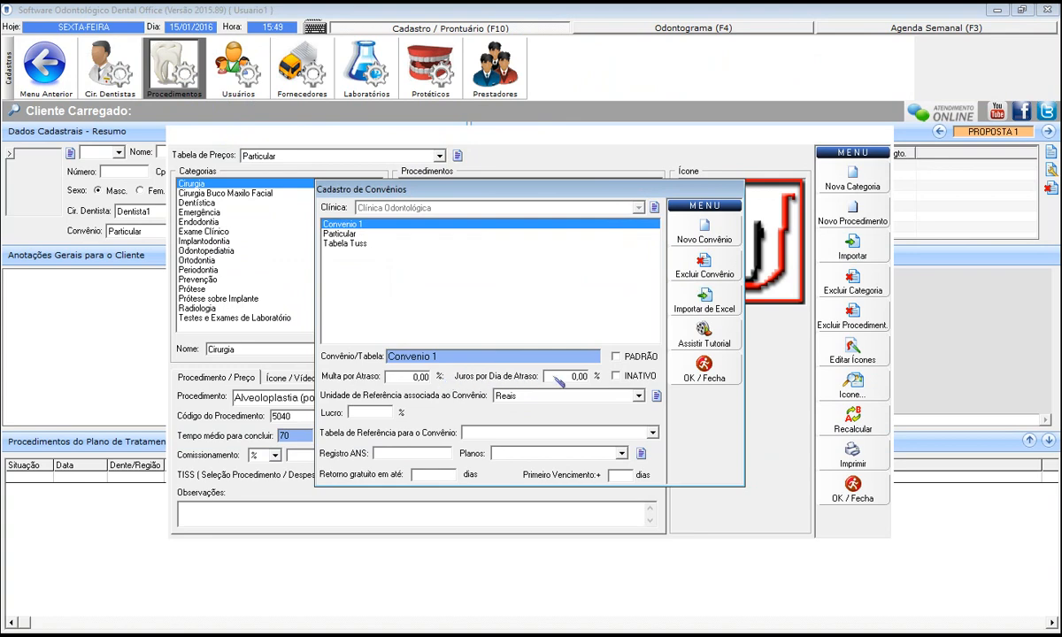
{"action": "left_click", "coordinate": [704, 370]}
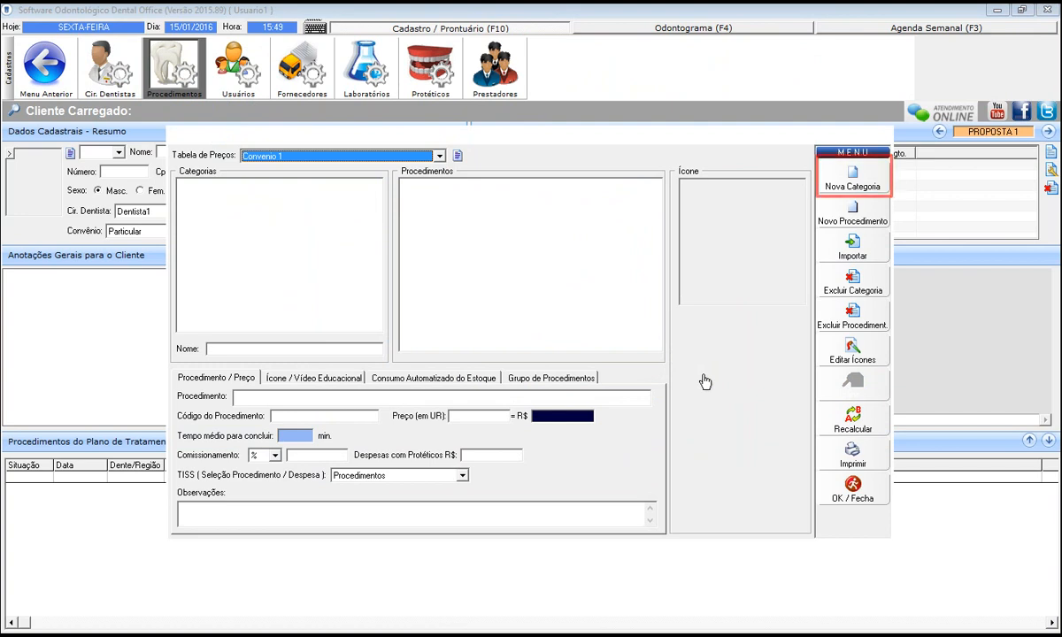
Add a procedure category named 'Ortodontia' with a capital O.
{"action": "left_click", "coordinate": [854, 186]}
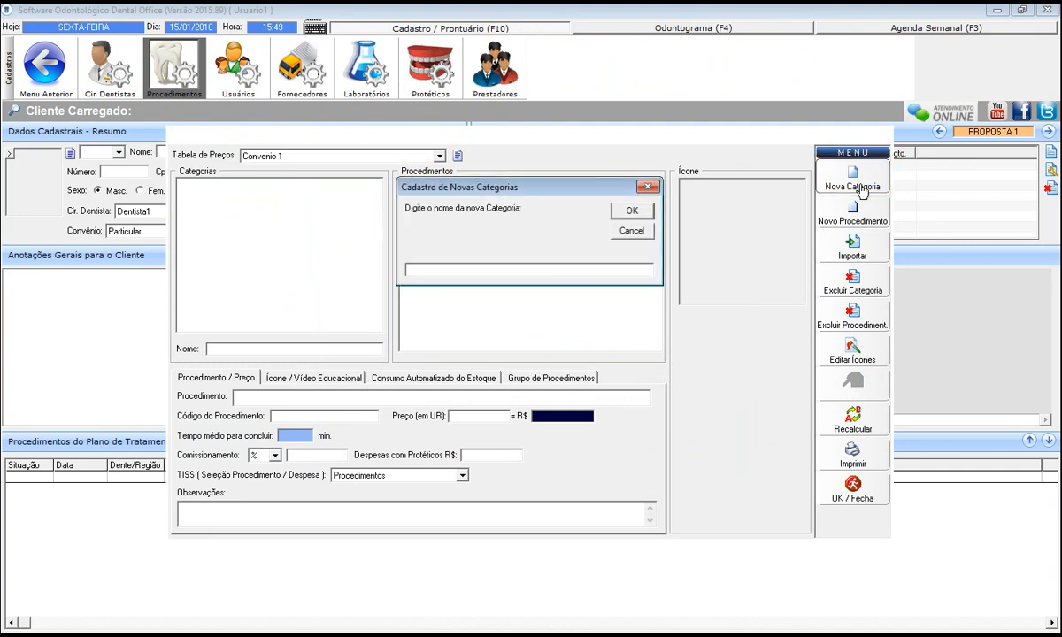
{"action": "type", "text": "ortodontia"}
{"action": "key", "text": "Home"}
{"action": "key", "text": "Delete"}
{"action": "type", "text": "O"}
{"action": "left_click", "coordinate": [634, 211]}
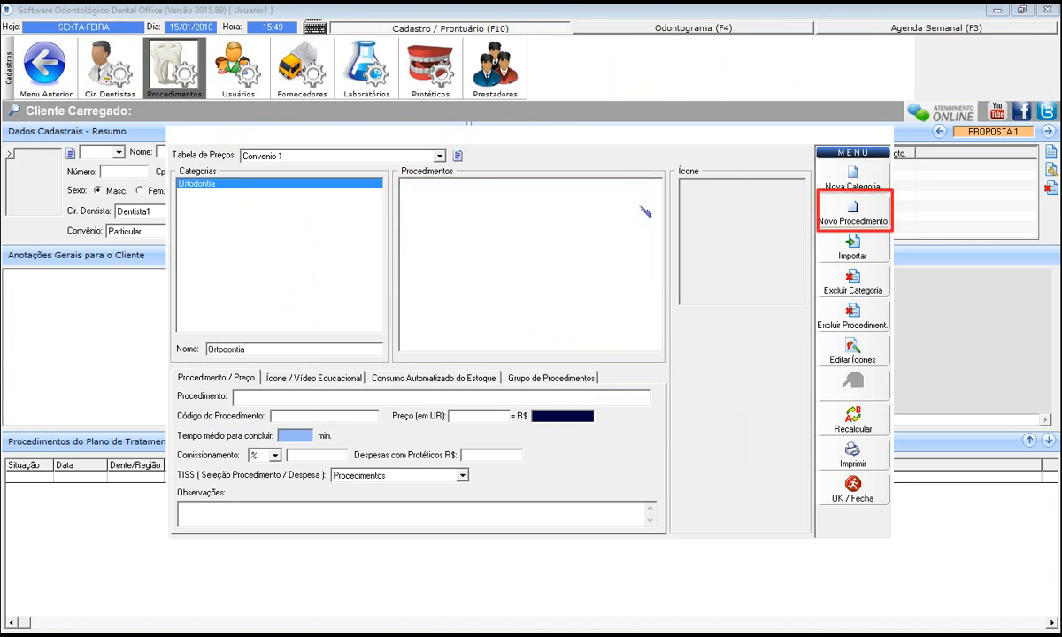
Add the procedure 'Aparelho Fixo' under the Ortodontia category.
{"action": "left_click", "coordinate": [837, 225]}
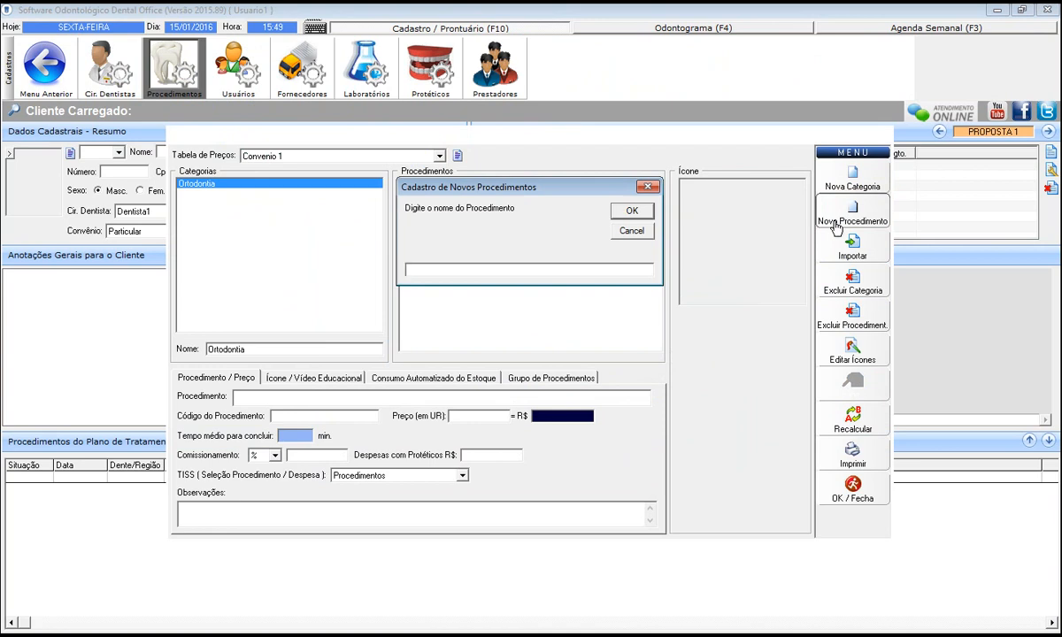
{"action": "type", "text": "Aparelho Fixo"}
{"action": "left_click", "coordinate": [633, 212]}
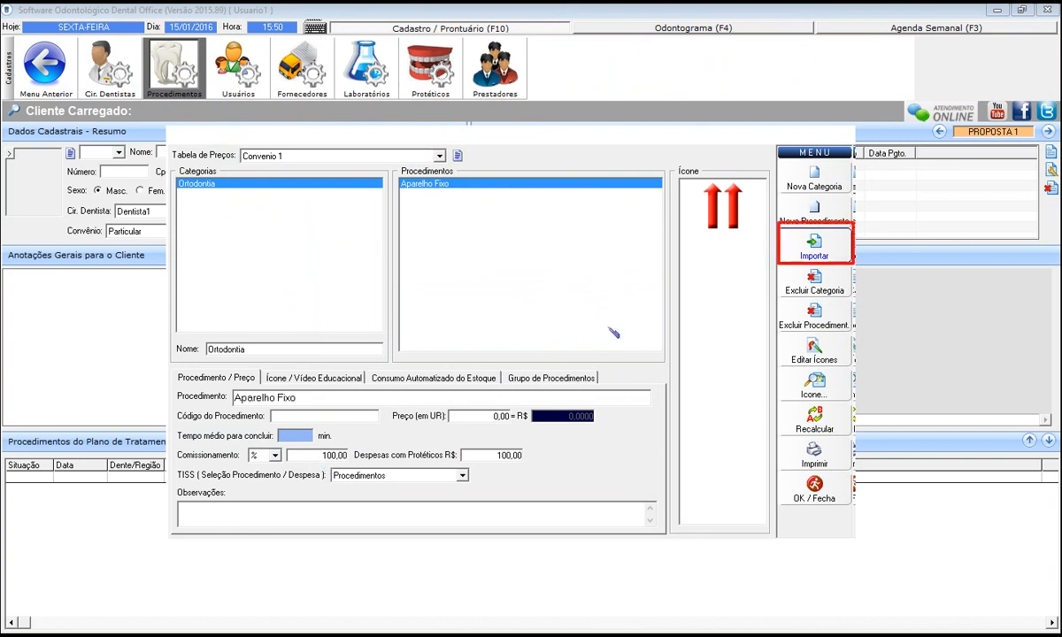
Start importing procedures into Convenio 1 from the Particular plan.
{"action": "left_click", "coordinate": [794, 247]}
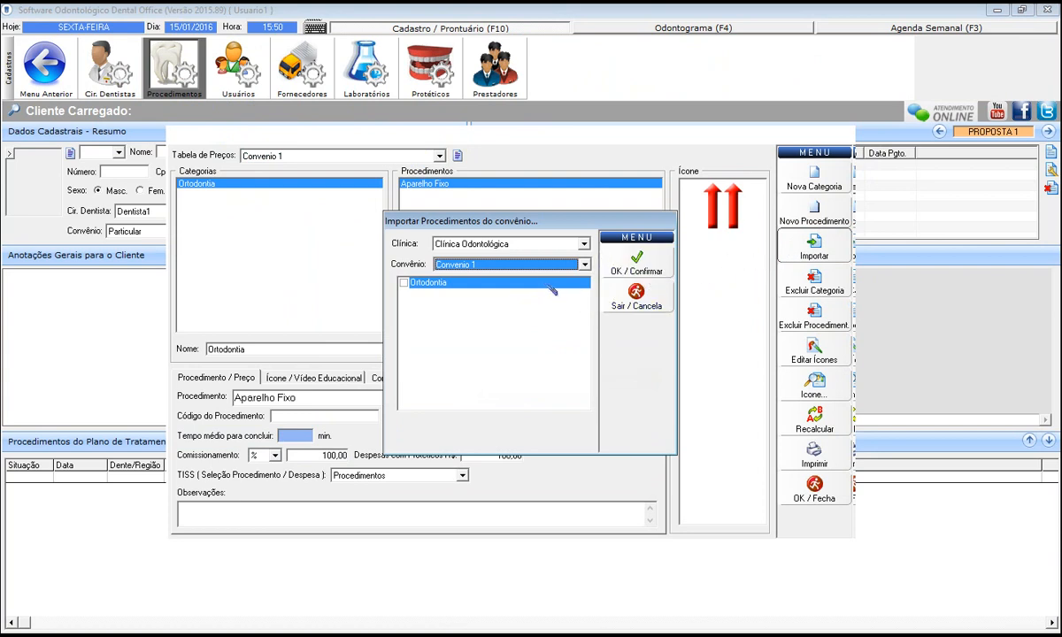
{"action": "left_click", "coordinate": [510, 263]}
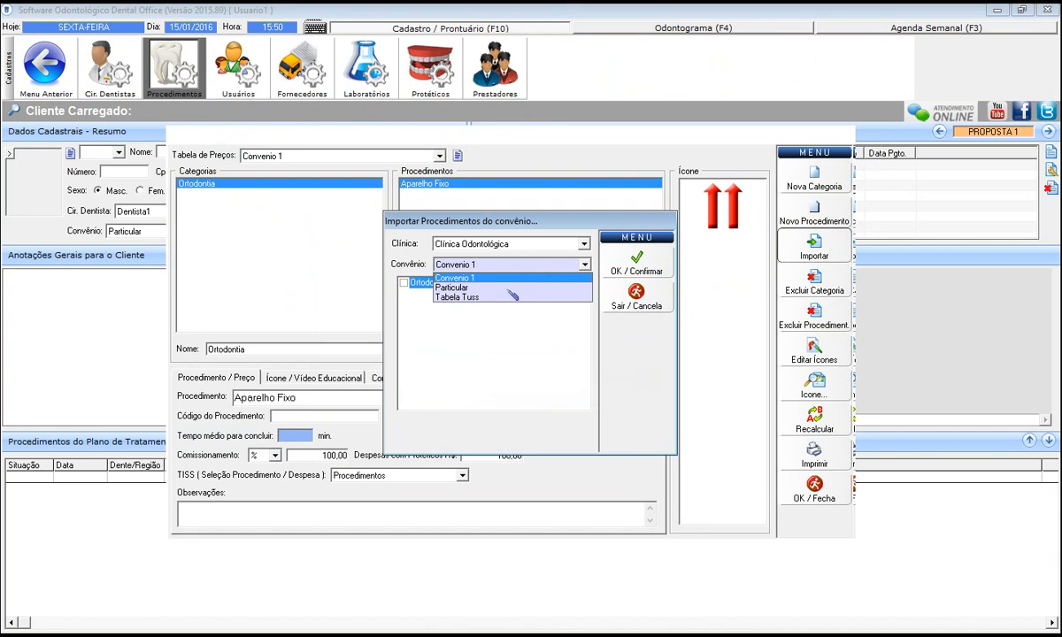
{"action": "left_click", "coordinate": [508, 289]}
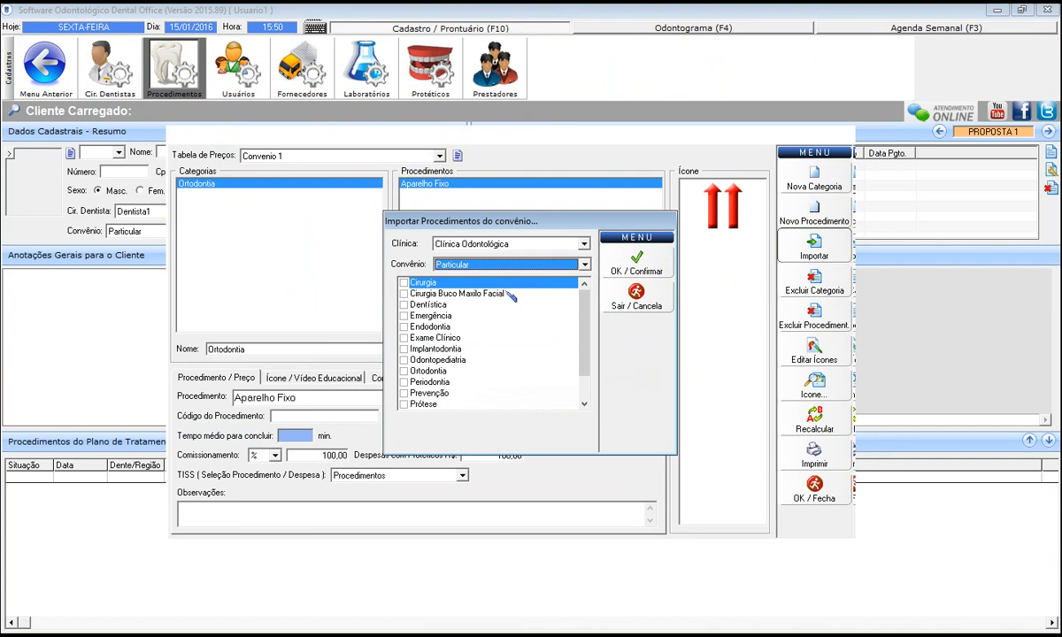
Import the Dentística, Emergência and Endodontia categories, then close the price table.
{"action": "left_click", "coordinate": [513, 303]}
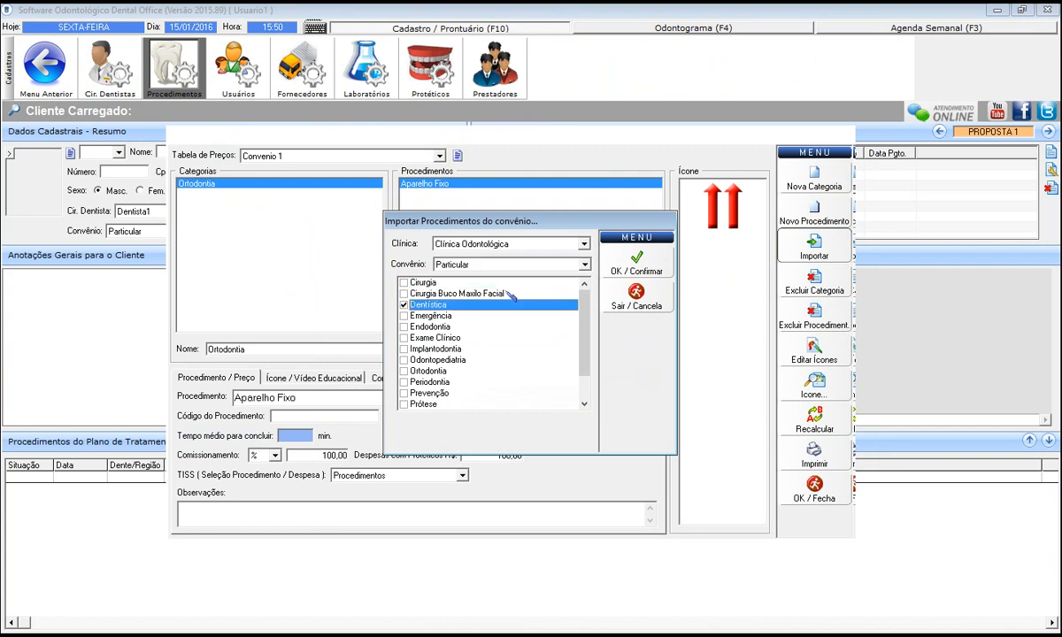
{"action": "key", "text": "Down"}
{"action": "key", "text": "space"}
{"action": "key", "text": "Down"}
{"action": "key", "text": "space"}
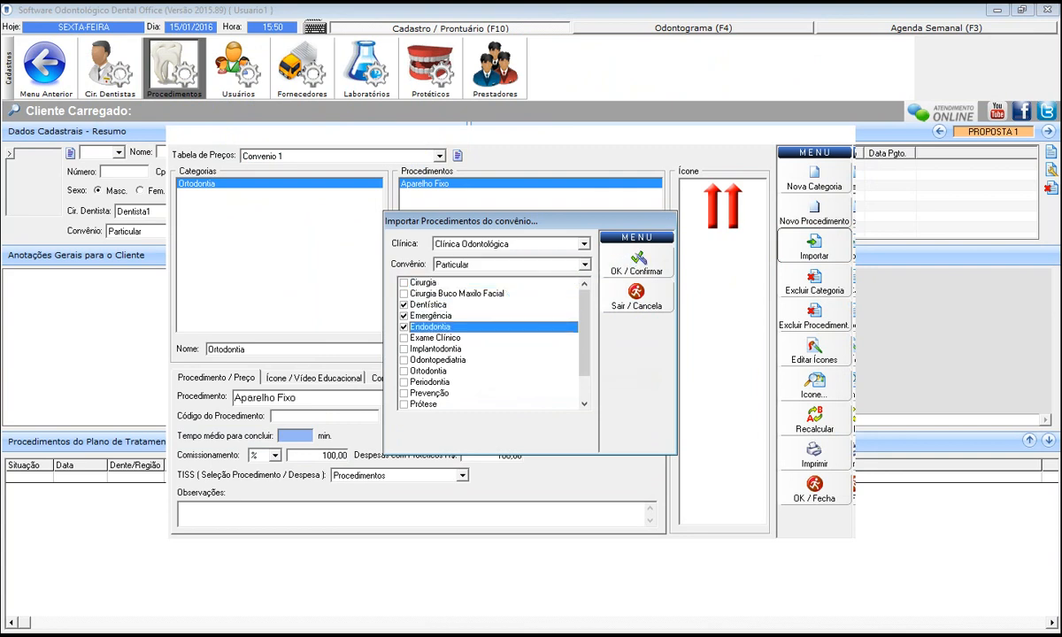
{"action": "left_click", "coordinate": [636, 263]}
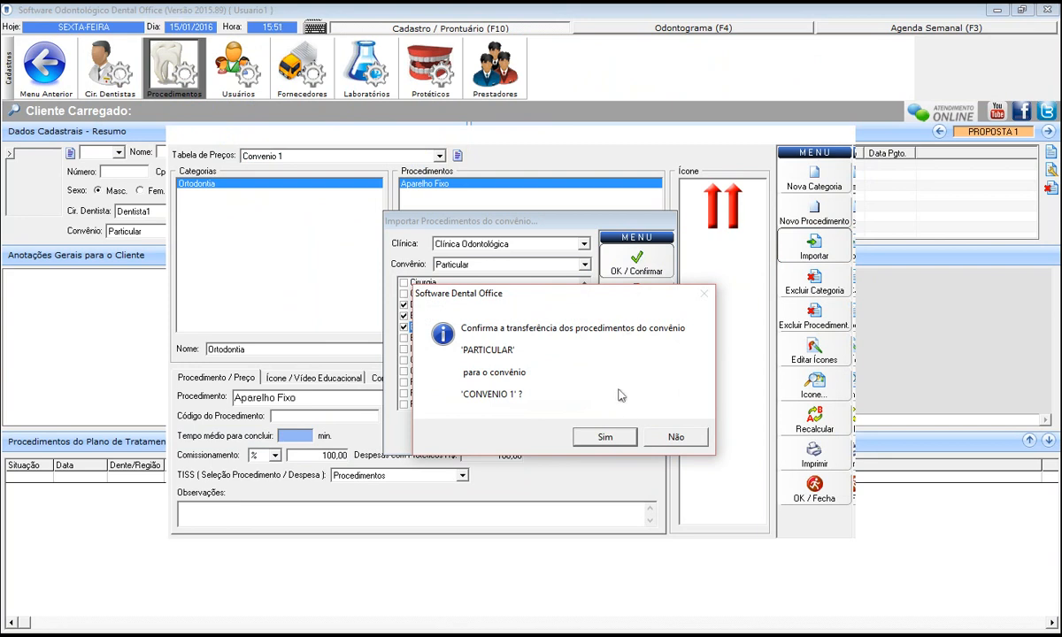
{"action": "left_click", "coordinate": [604, 438]}
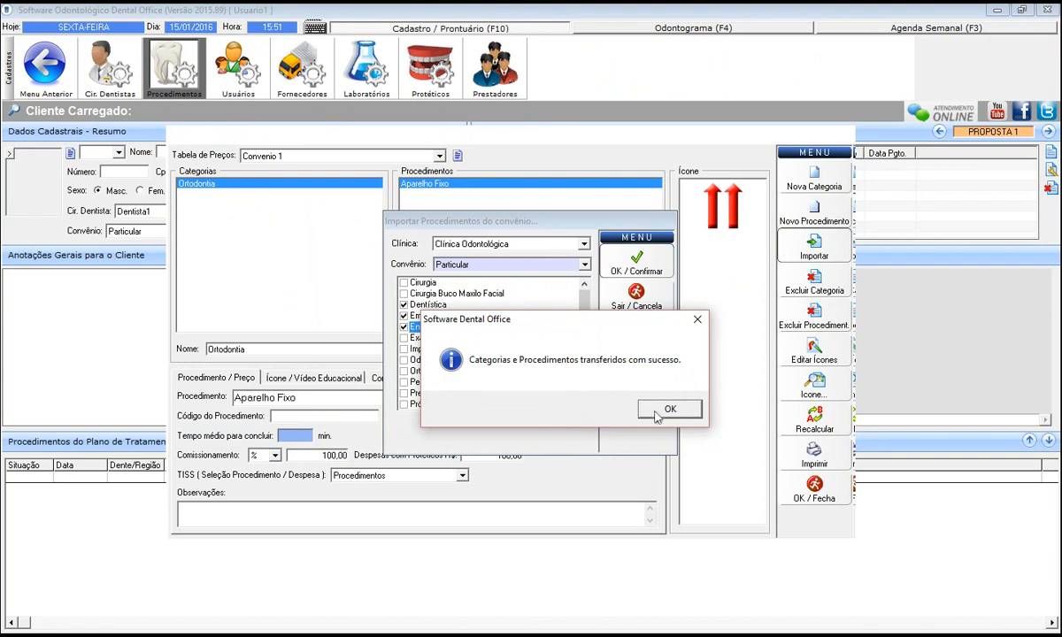
{"action": "left_click", "coordinate": [659, 410]}
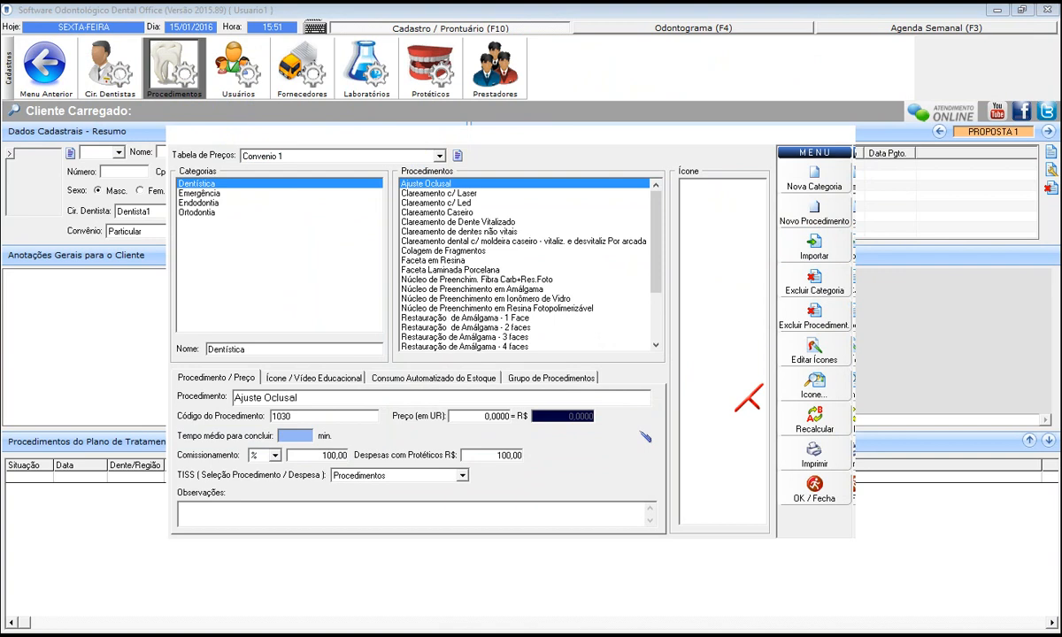
{"action": "left_click", "coordinate": [813, 485]}
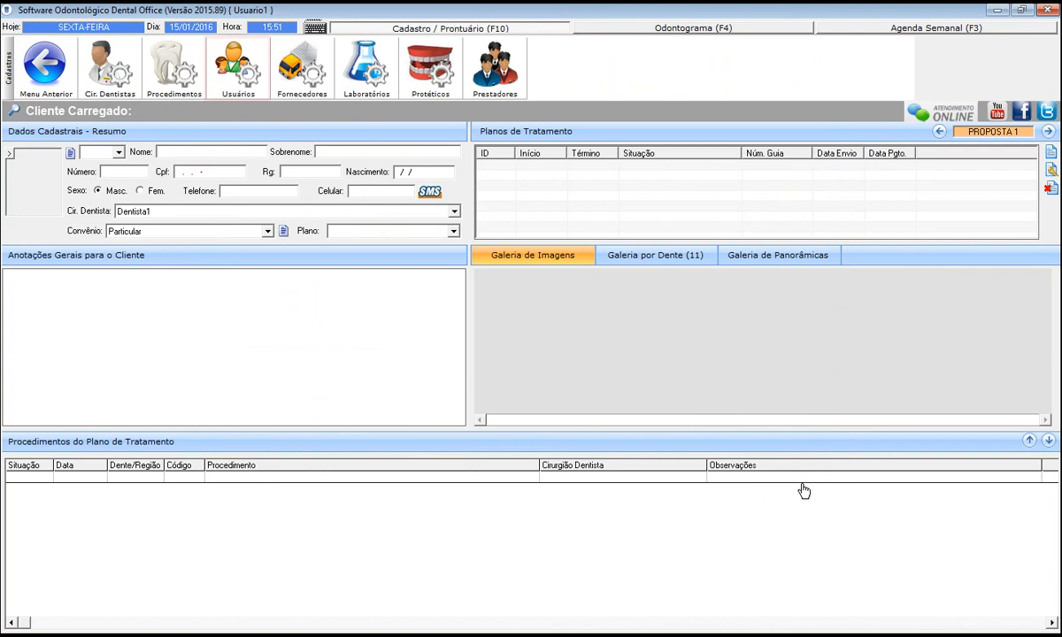
Show Cadastro de Usuários with the new dentist and Usuario1 listed.
{"action": "left_click", "coordinate": [261, 82]}
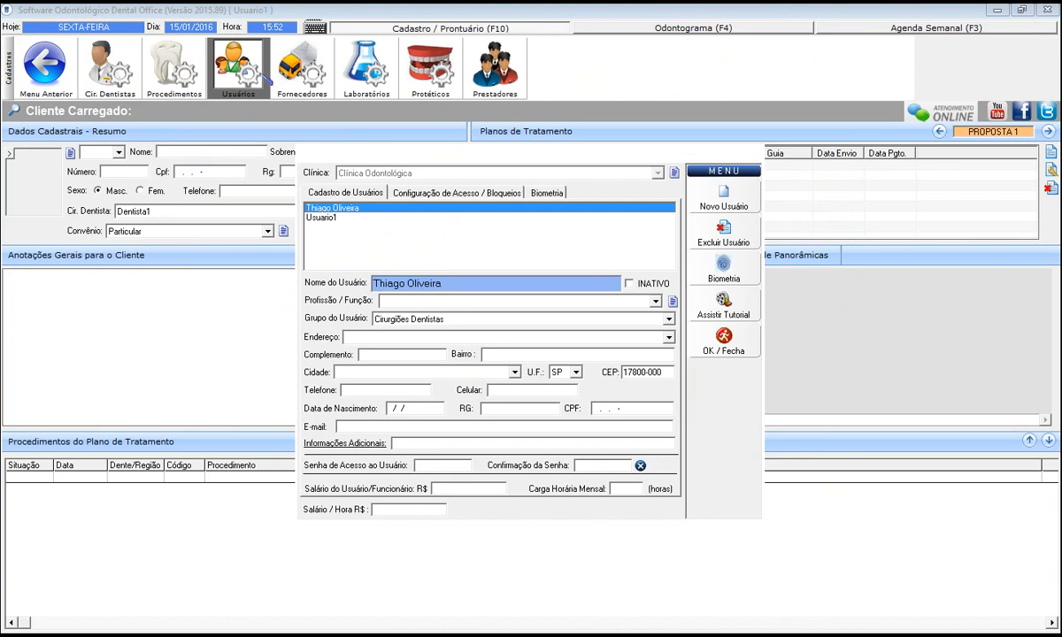
Create a new user by name and assign them to the Administradores group.
{"action": "left_click", "coordinate": [731, 196]}
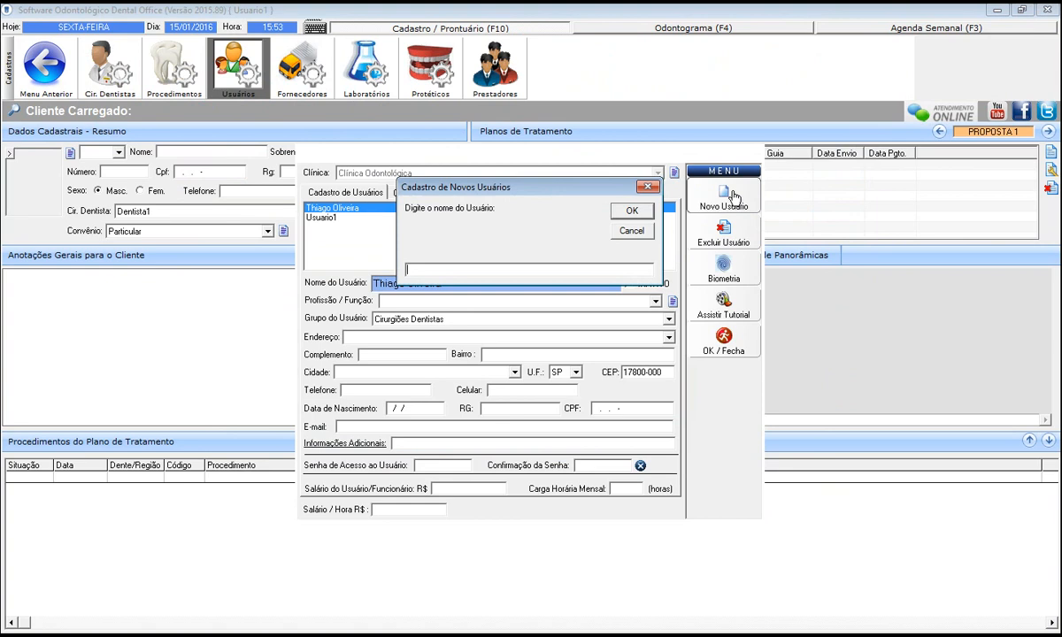
{"action": "type", "text": "William"}
{"action": "left_click", "coordinate": [634, 211]}
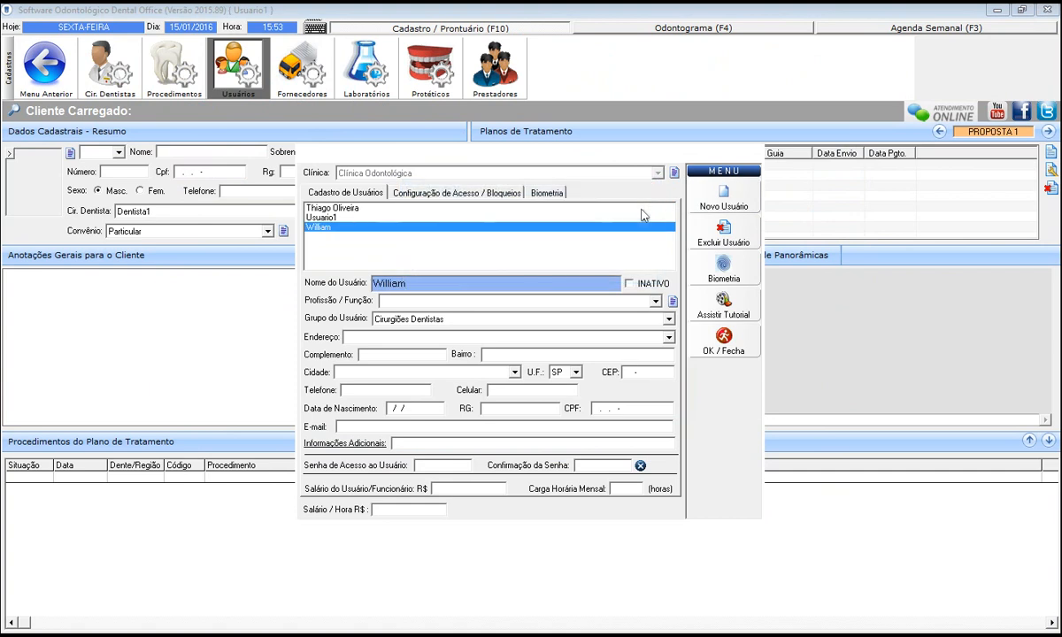
{"action": "left_click", "coordinate": [439, 320]}
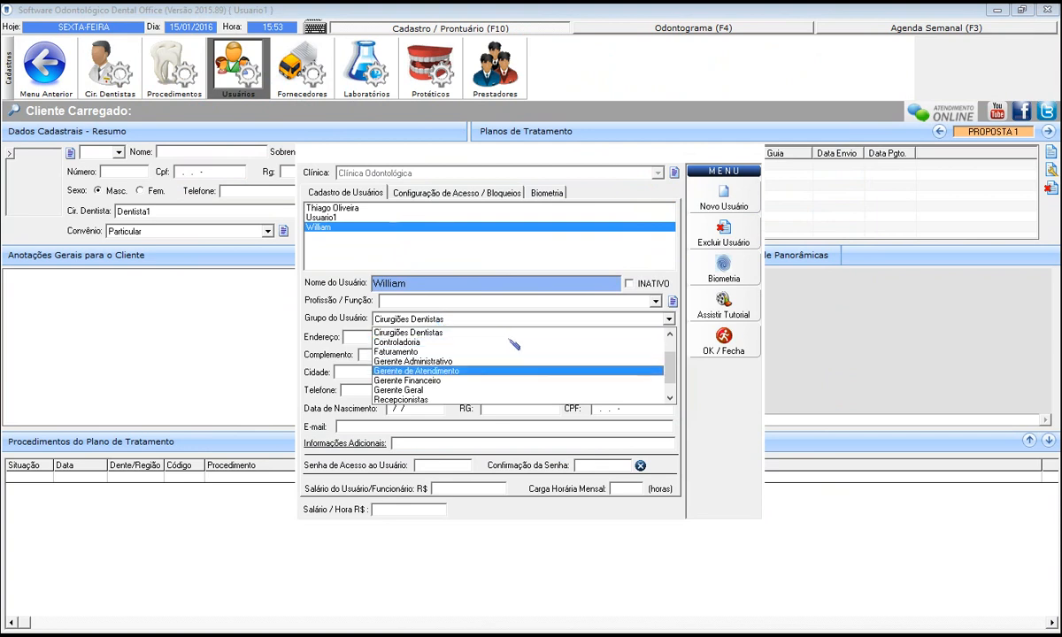
{"action": "mouse_move", "coordinate": [669, 374]}
{"action": "left_mouse_down"}
{"action": "mouse_move", "coordinate": [624, 369]}
{"action": "mouse_move", "coordinate": [670, 387]}
{"action": "left_mouse_up"}
{"action": "scroll", "coordinate": [517, 356], "scroll_direction": "up", "scroll_amount": 2}
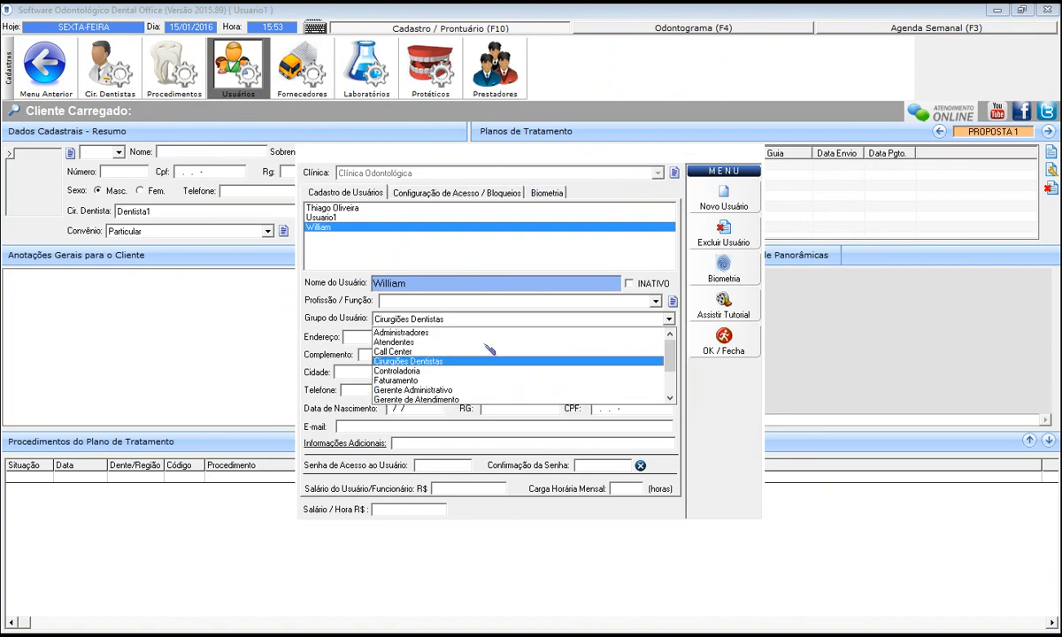
{"action": "left_click", "coordinate": [404, 318]}
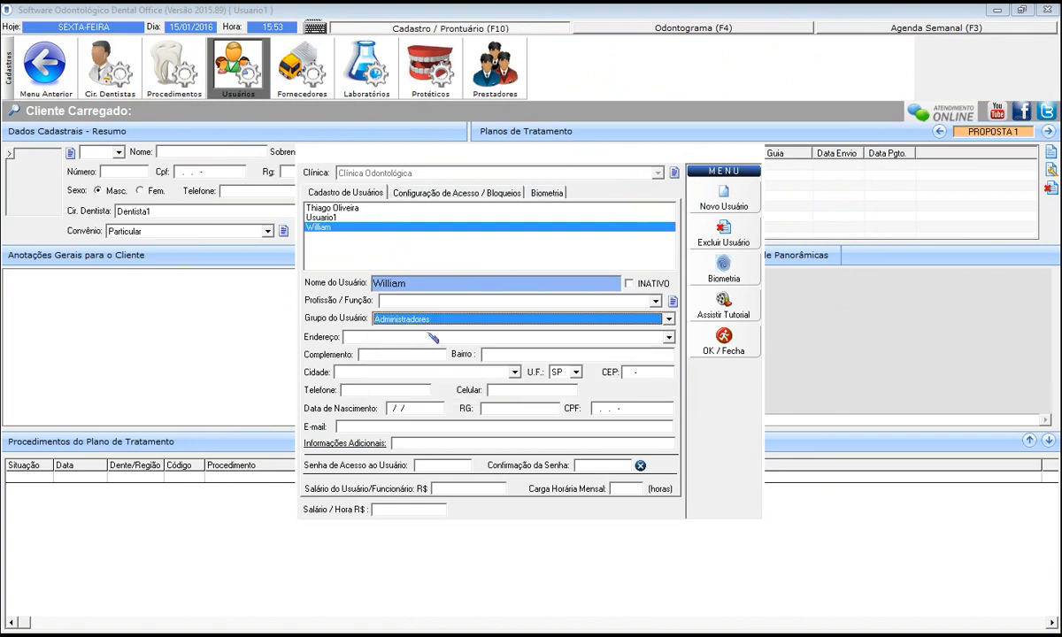
Enter the new user's access password and its confirmation.
{"action": "left_click", "coordinate": [433, 465]}
{"action": "type", "text": "123"}
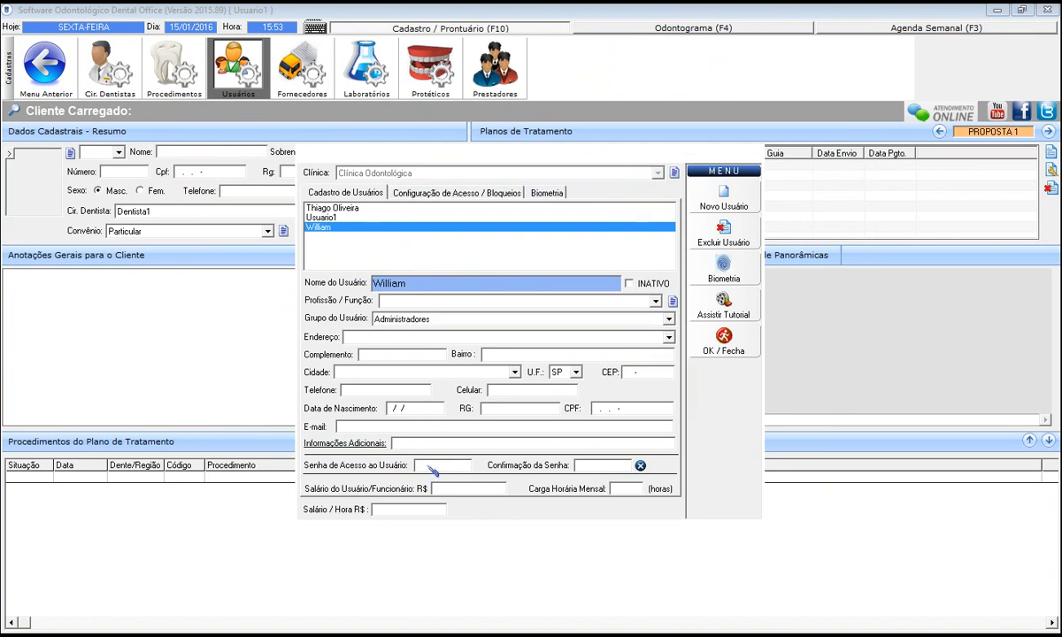
{"action": "type", "text": "45"}
{"action": "left_click", "coordinate": [605, 466]}
{"action": "type", "text": "1234"}
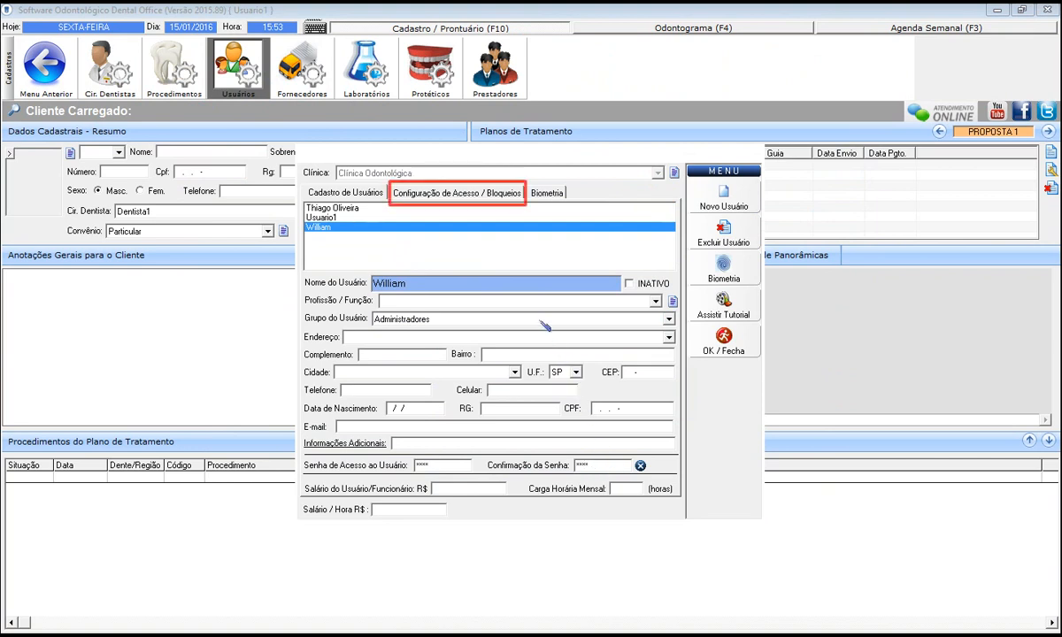
Untick the Atendentes group's payment-authorization permission, then view the empty Biometria list.
{"action": "left_click", "coordinate": [471, 198]}
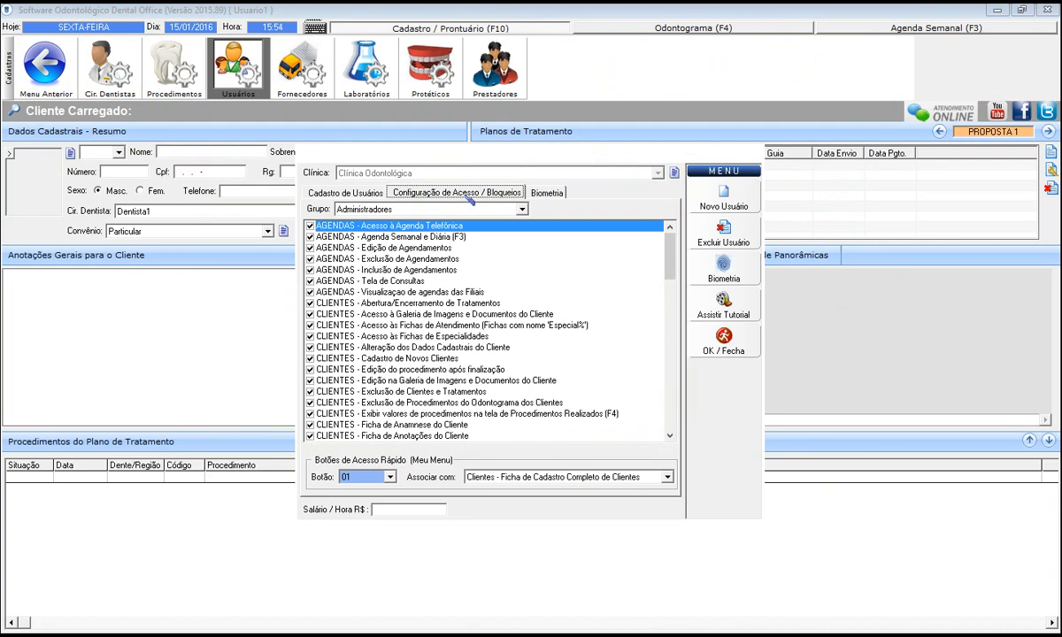
{"action": "left_click", "coordinate": [435, 208]}
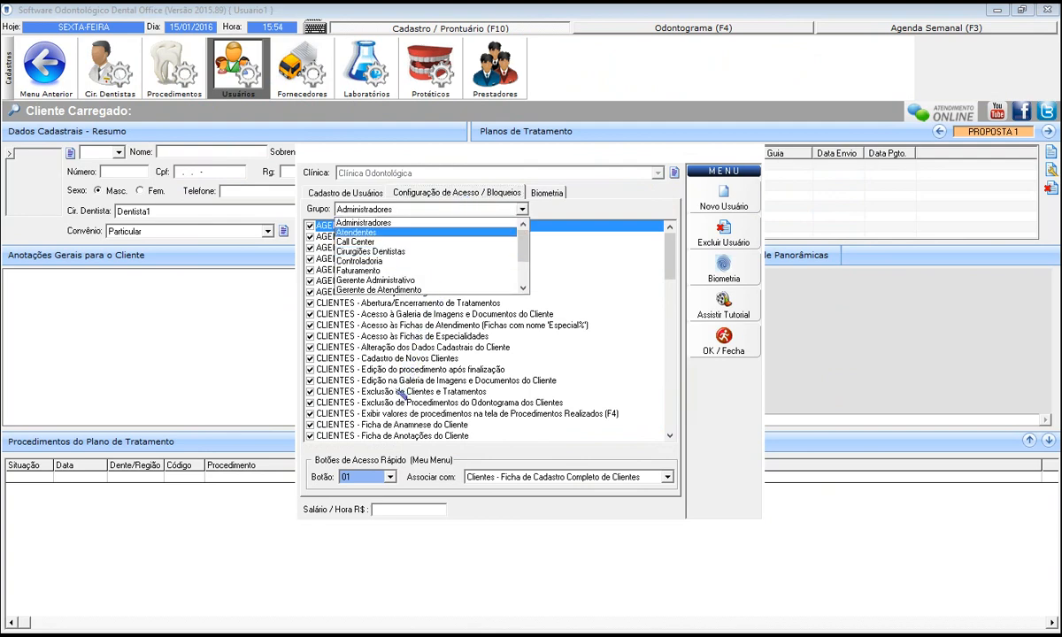
{"action": "key", "text": "Return"}
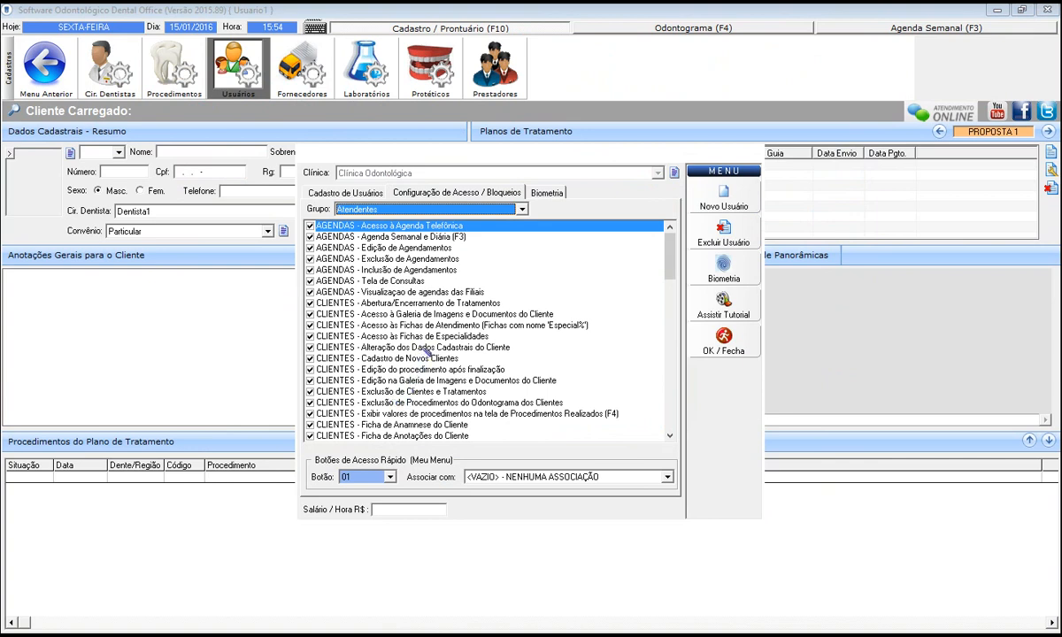
{"action": "scroll", "coordinate": [434, 336], "scroll_direction": "down", "scroll_amount": 15}
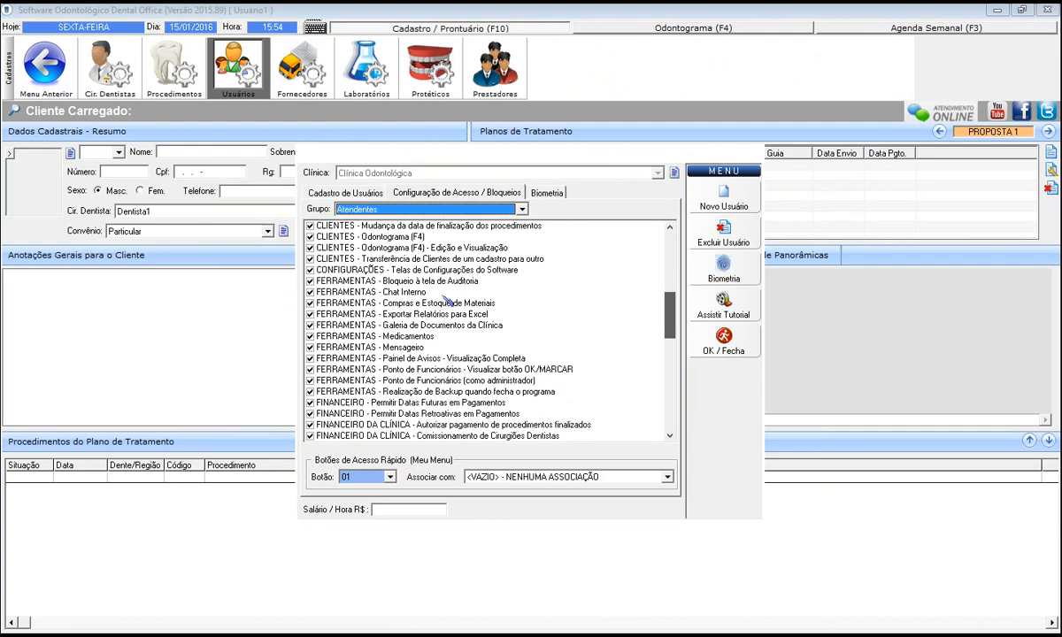
{"action": "scroll", "coordinate": [452, 294], "scroll_direction": "down", "scroll_amount": 1}
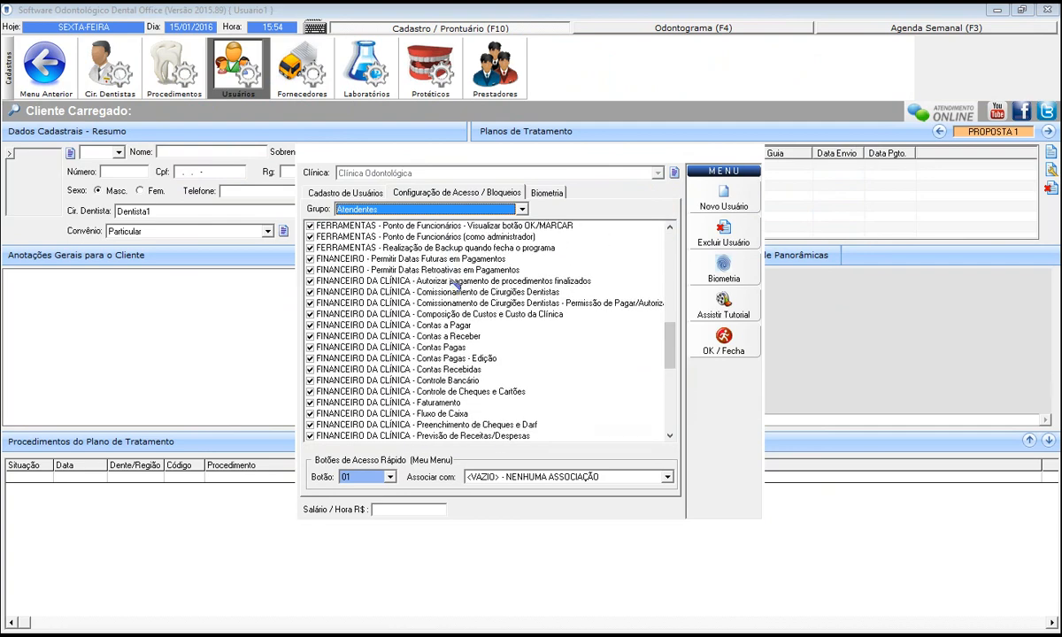
{"action": "left_click", "coordinate": [455, 281]}
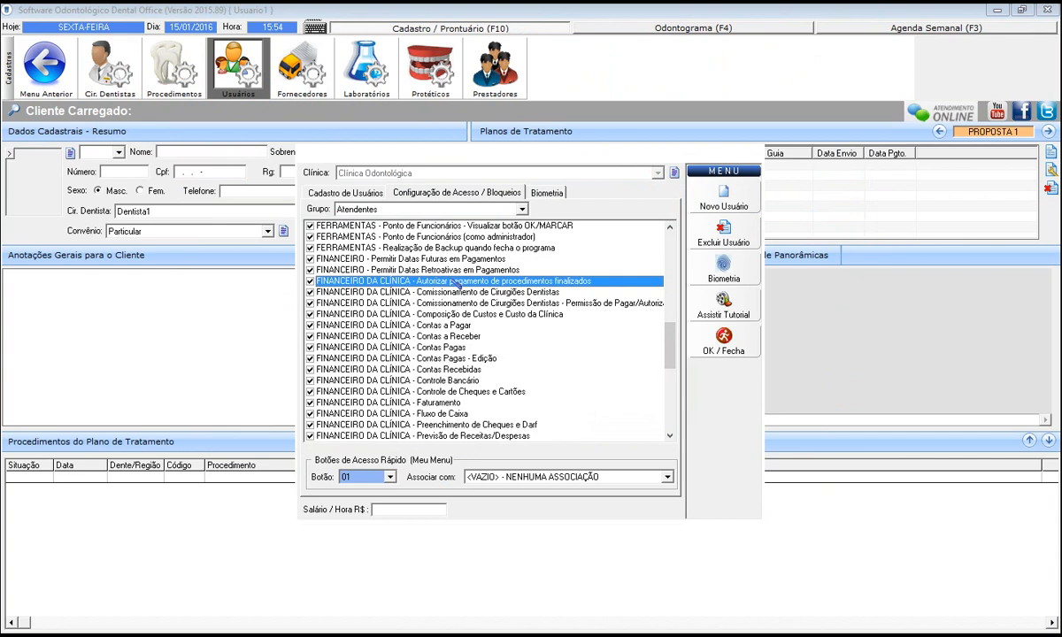
{"action": "left_click", "coordinate": [310, 282]}
{"action": "left_click", "coordinate": [535, 193]}
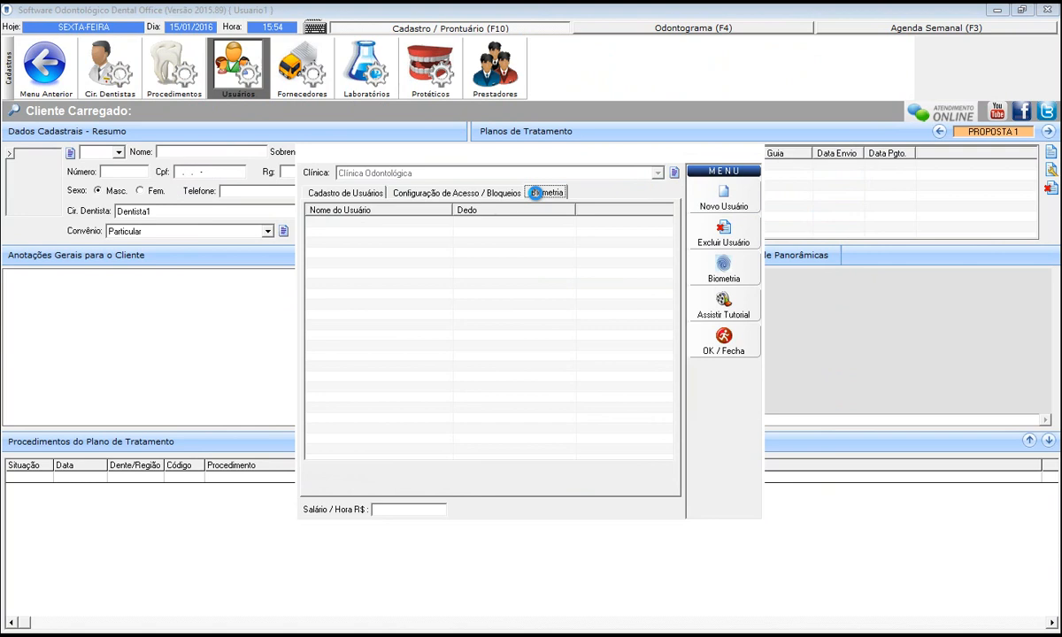
Close user registration, log in as the new administrator user with its password, and dismiss Central de Avisos.
{"action": "left_click", "coordinate": [719, 350]}
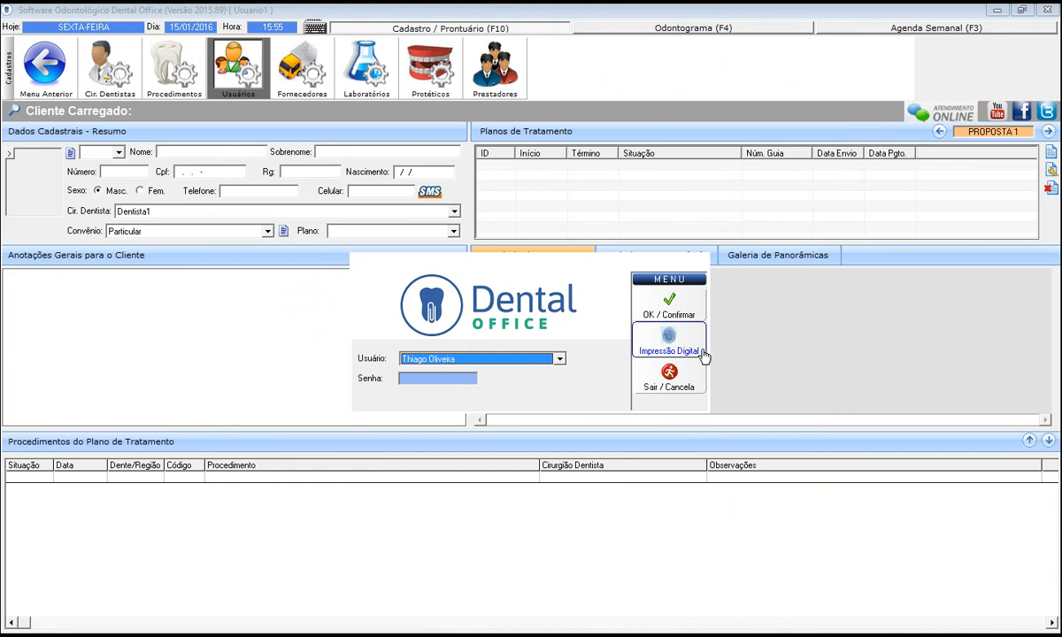
{"action": "left_click", "coordinate": [493, 360]}
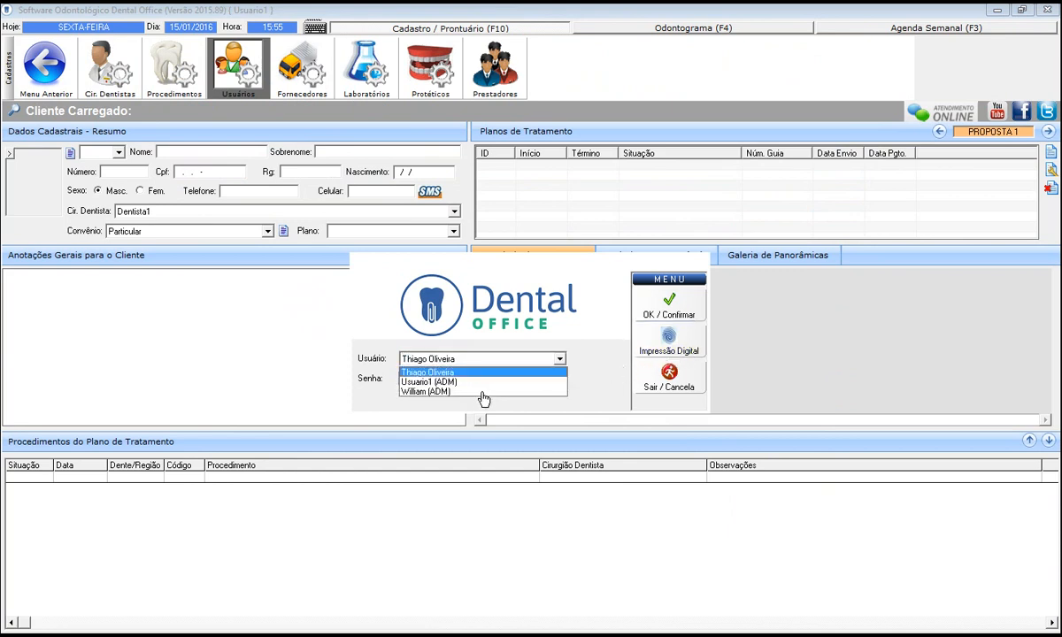
{"action": "left_click", "coordinate": [473, 392]}
{"action": "type", "text": "1234"}
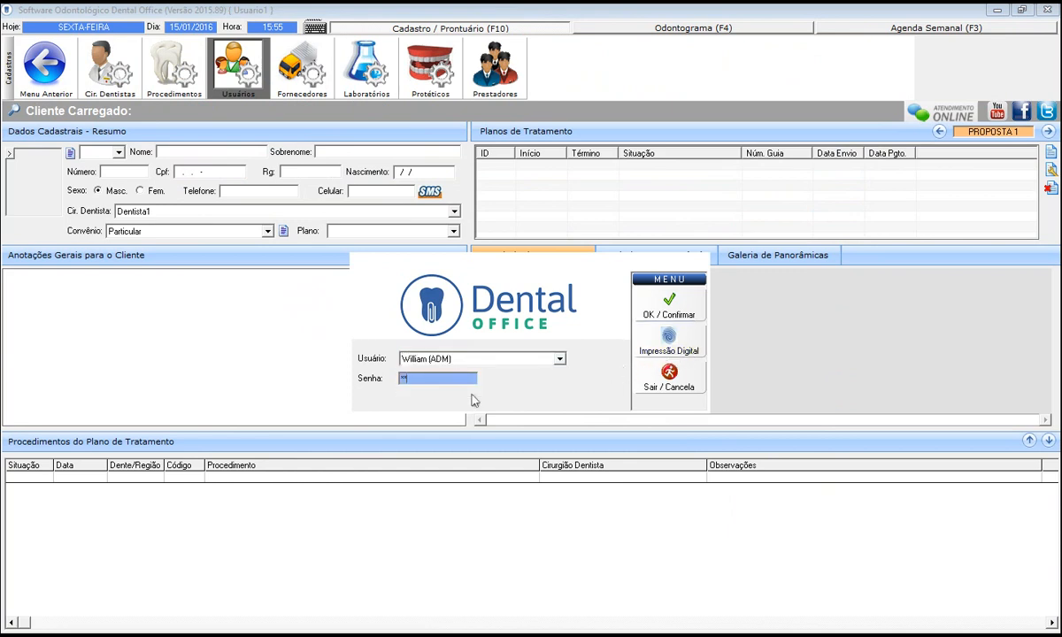
{"action": "left_click", "coordinate": [671, 303]}
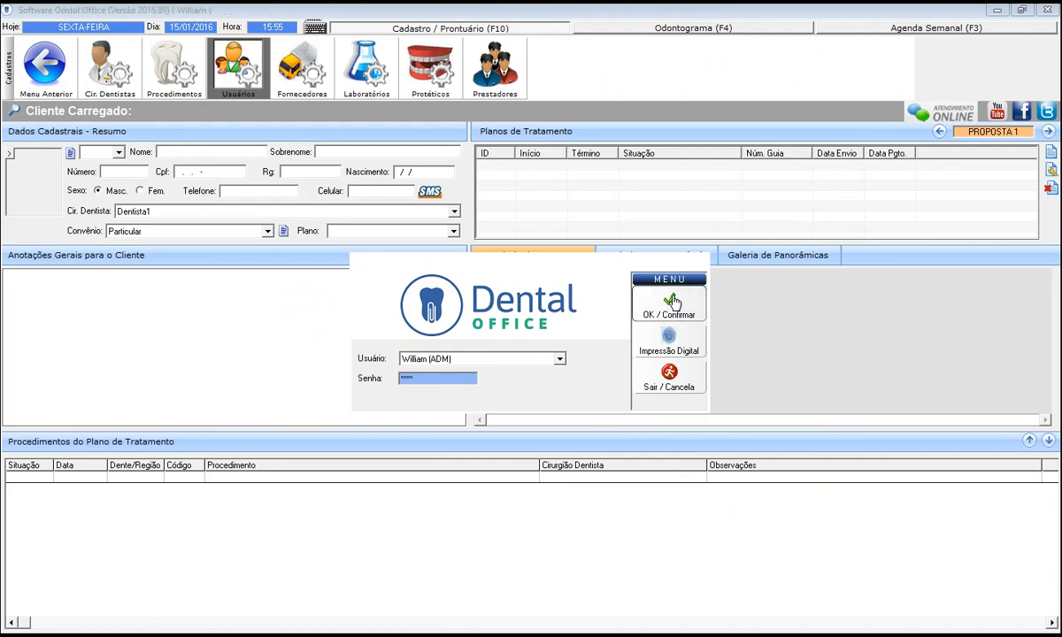
{"action": "left_click", "coordinate": [801, 358]}
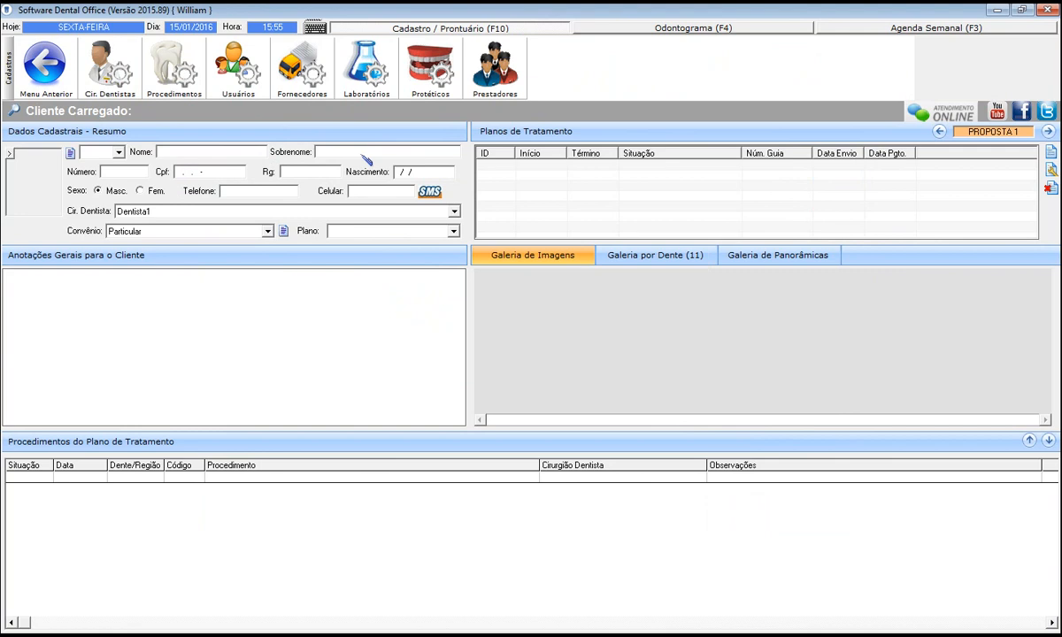
Glance at the Fornecedores registry, then go to the Laboratórios registry.
{"action": "left_click", "coordinate": [309, 88]}
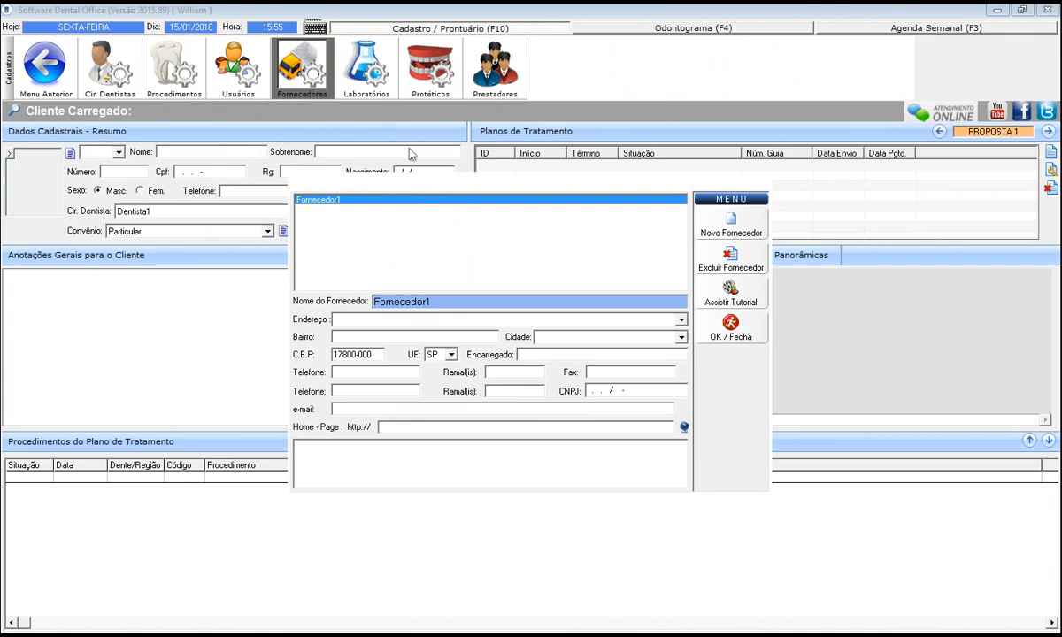
{"action": "left_click", "coordinate": [731, 338]}
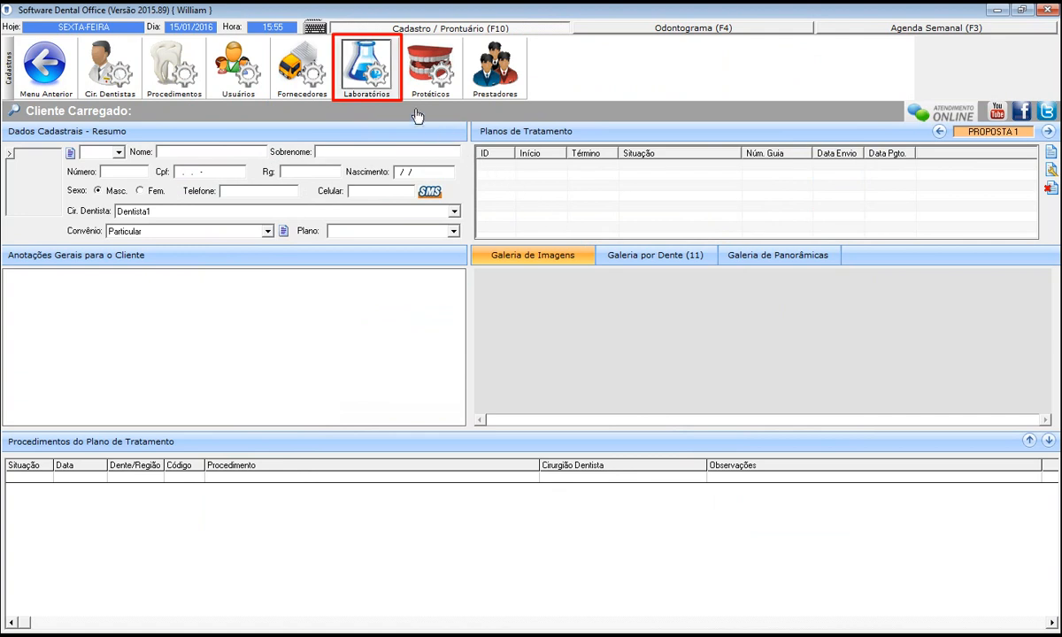
{"action": "left_click", "coordinate": [382, 89]}
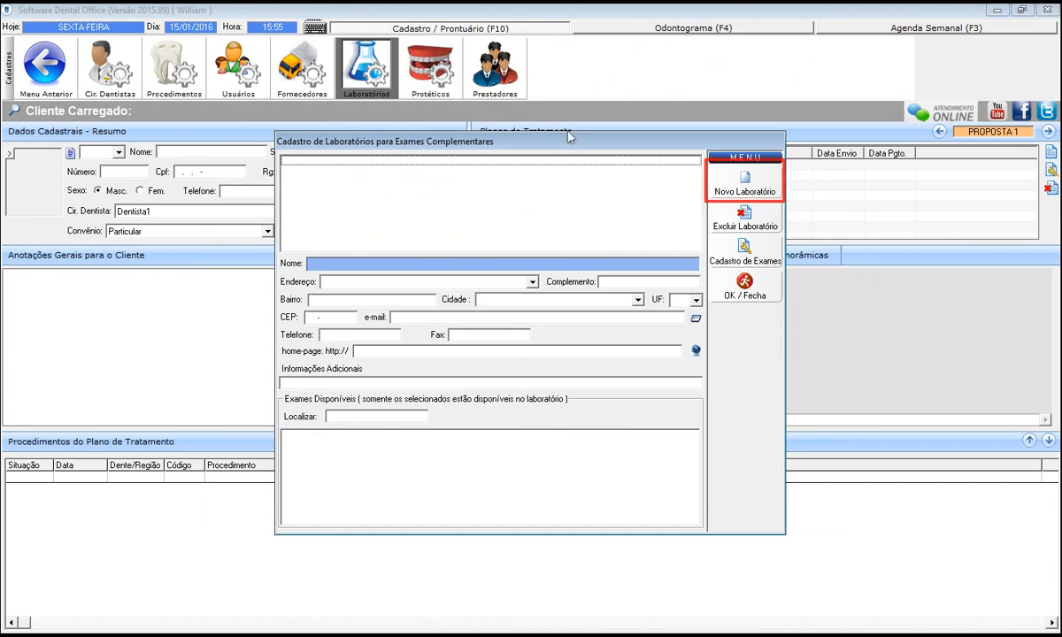
Add a new laboratory named 'Laboratorio' and open its Cadastro de Exames.
{"action": "left_click", "coordinate": [746, 183]}
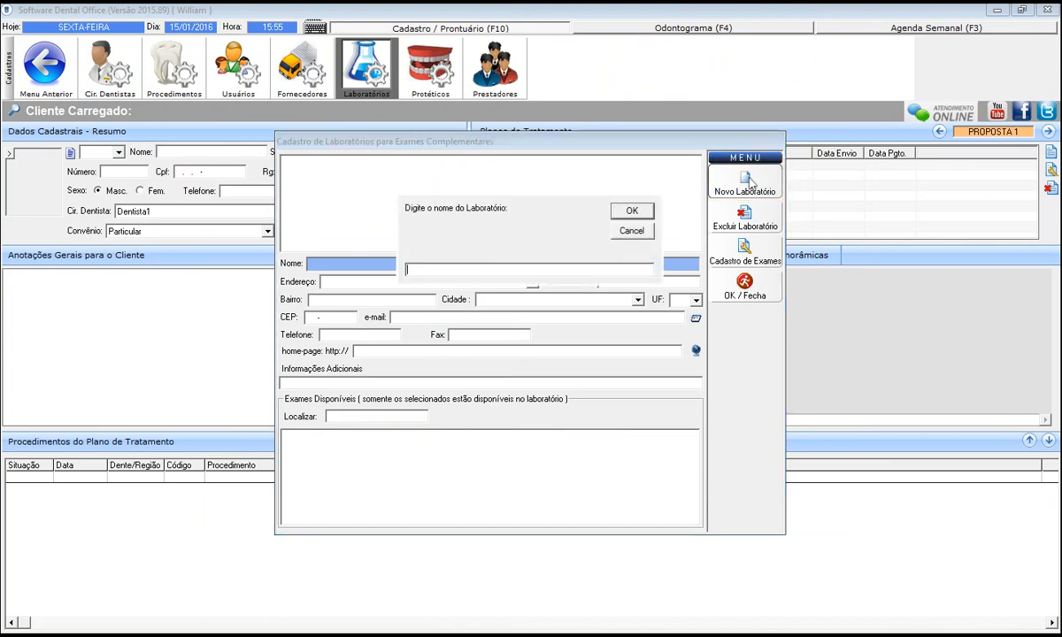
{"action": "type", "text": "Laboratorio"}
{"action": "key", "text": "Return"}
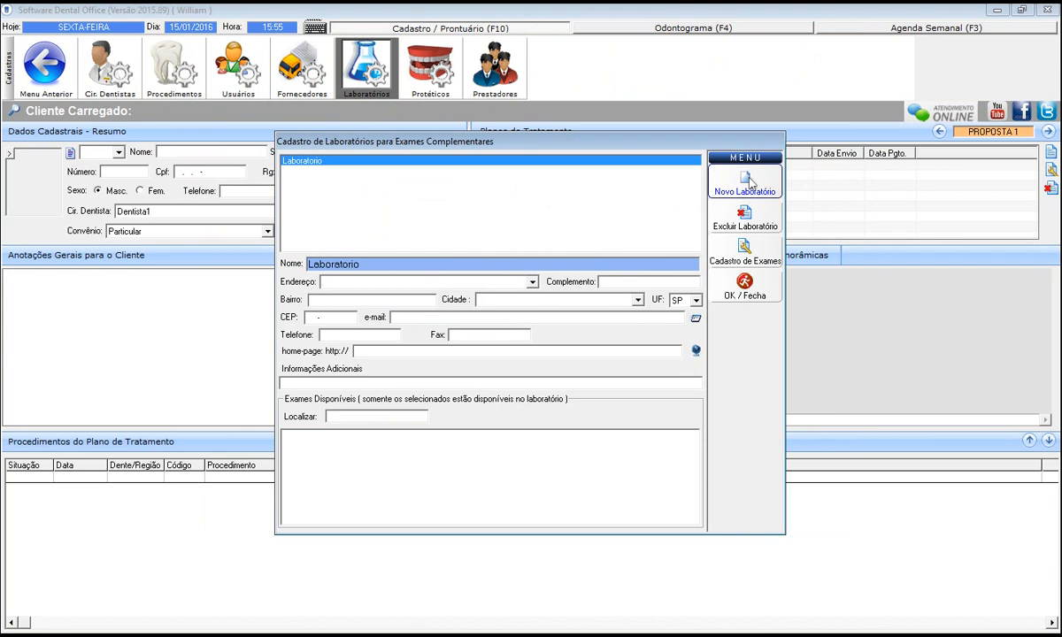
{"action": "left_click", "coordinate": [733, 260]}
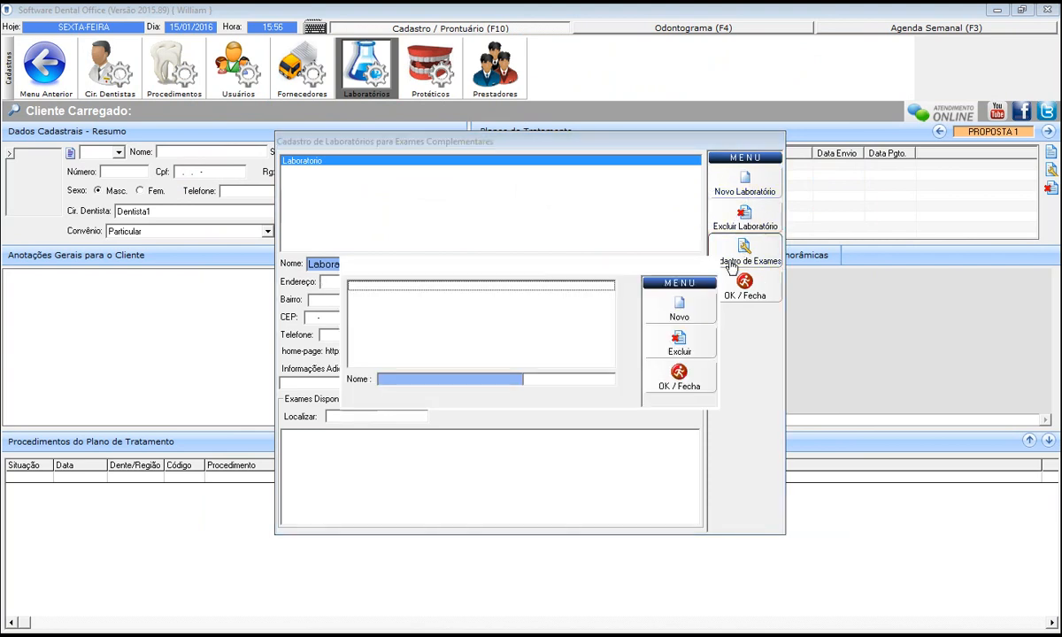
Create lab exam 'Exame 1', tick it for Laboratorio, and close the laboratory record.
{"action": "left_click", "coordinate": [665, 317]}
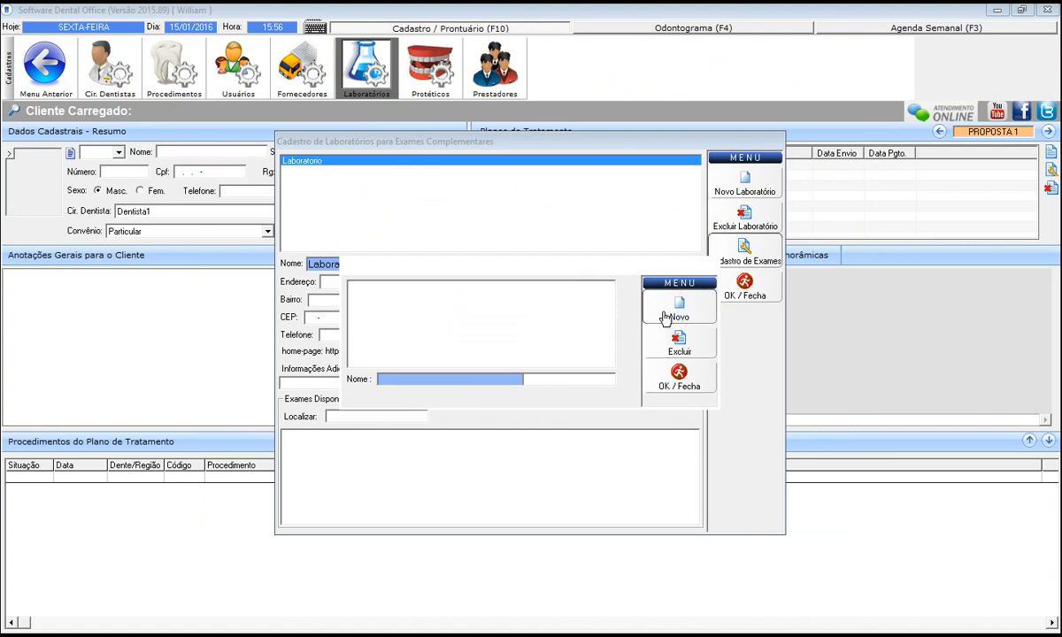
{"action": "type", "text": "Exame"}
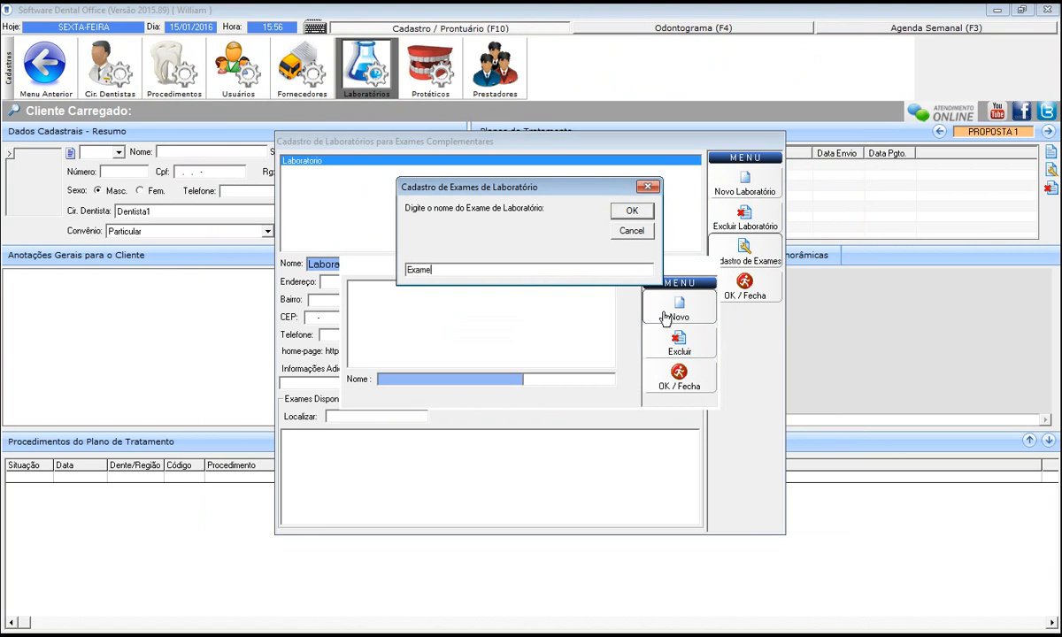
{"action": "type", "text": " 1"}
{"action": "key", "text": "Return"}
{"action": "key", "text": "Escape"}
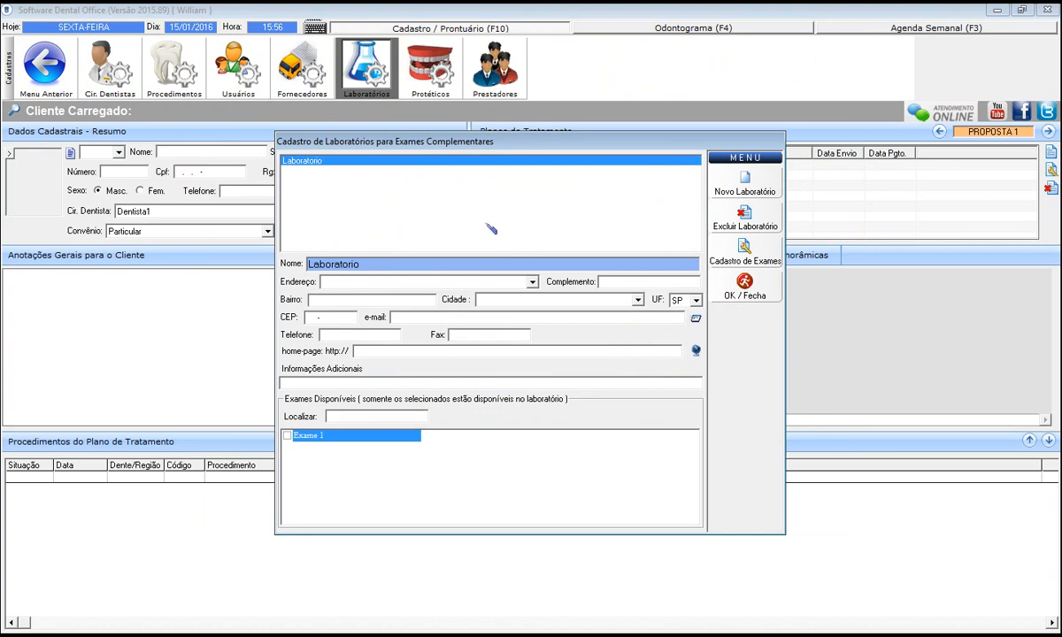
{"action": "left_click", "coordinate": [287, 437]}
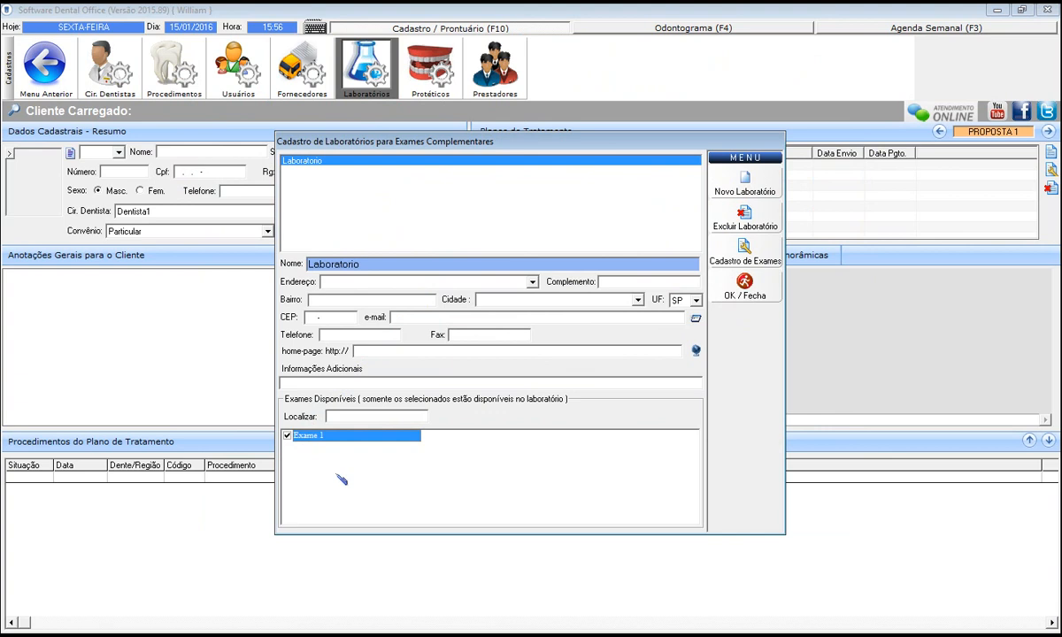
{"action": "key", "text": "Escape"}
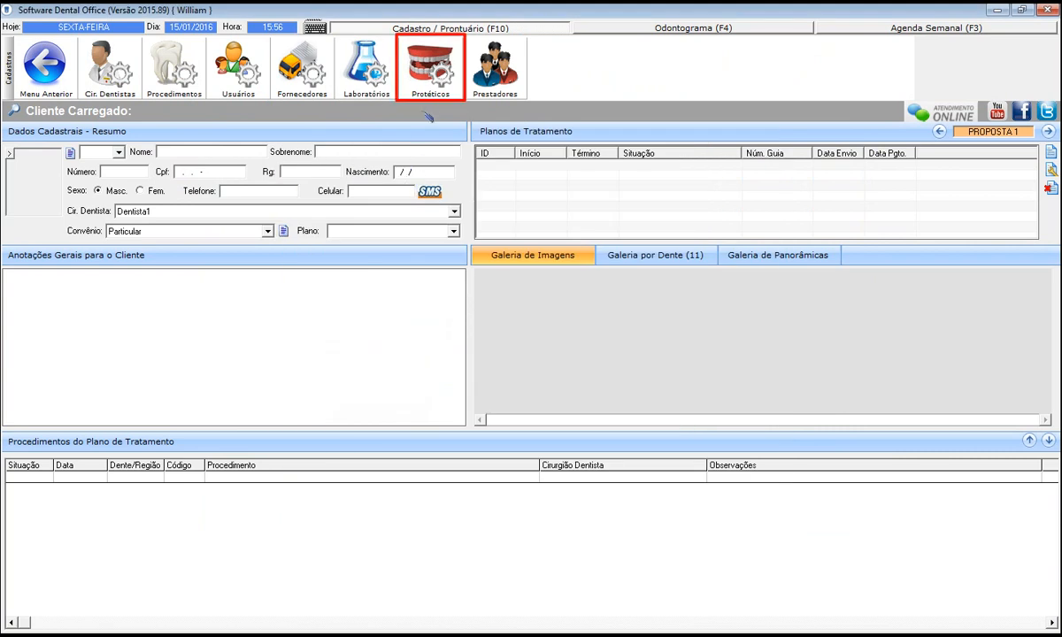
Assign Protético1 the Cant-Lever and Cant-Lever - porcelana services, with porcelana priced at 60,00.
{"action": "left_click", "coordinate": [431, 90]}
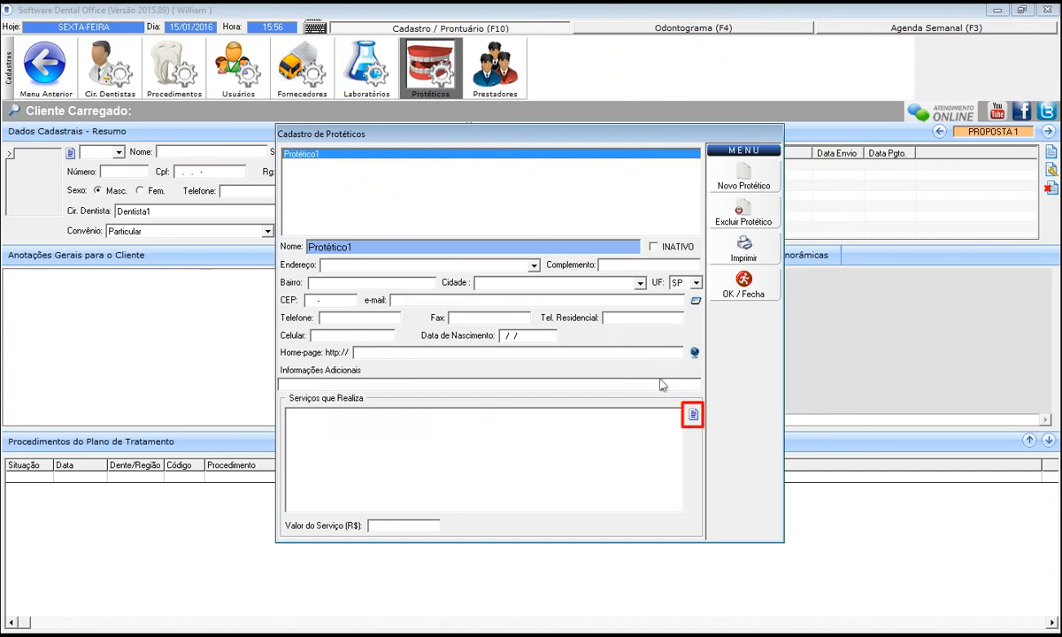
{"action": "left_click", "coordinate": [695, 416]}
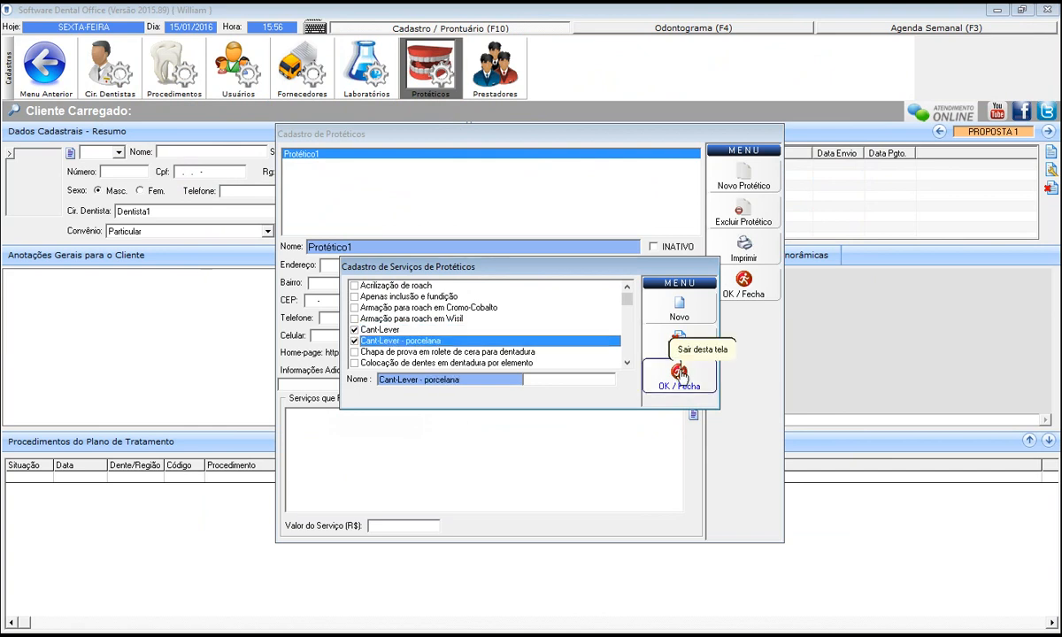
{"action": "left_click", "coordinate": [679, 375]}
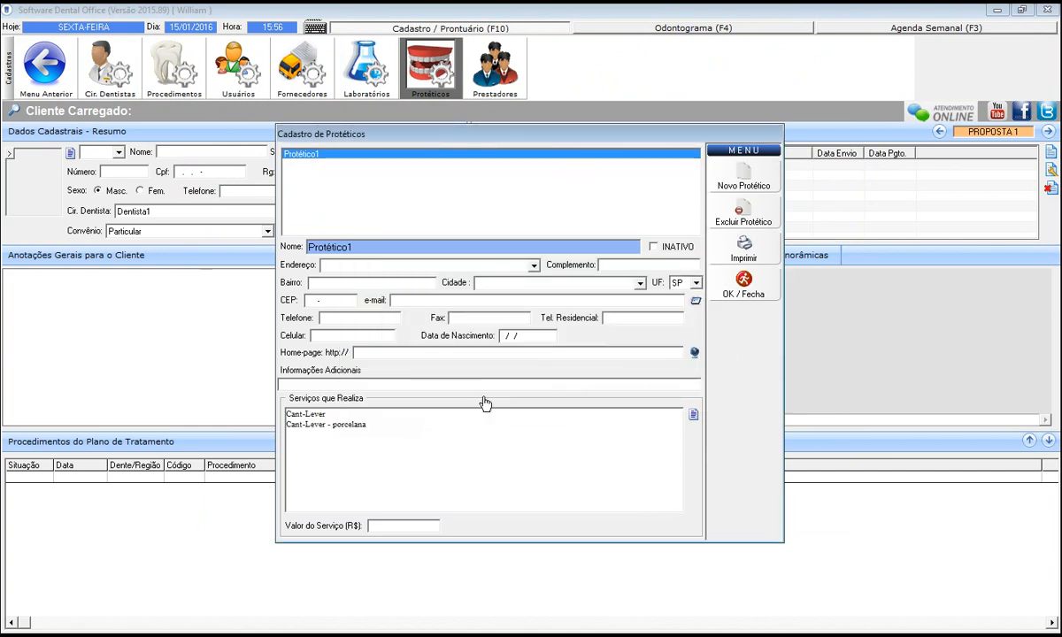
{"action": "left_click", "coordinate": [326, 426]}
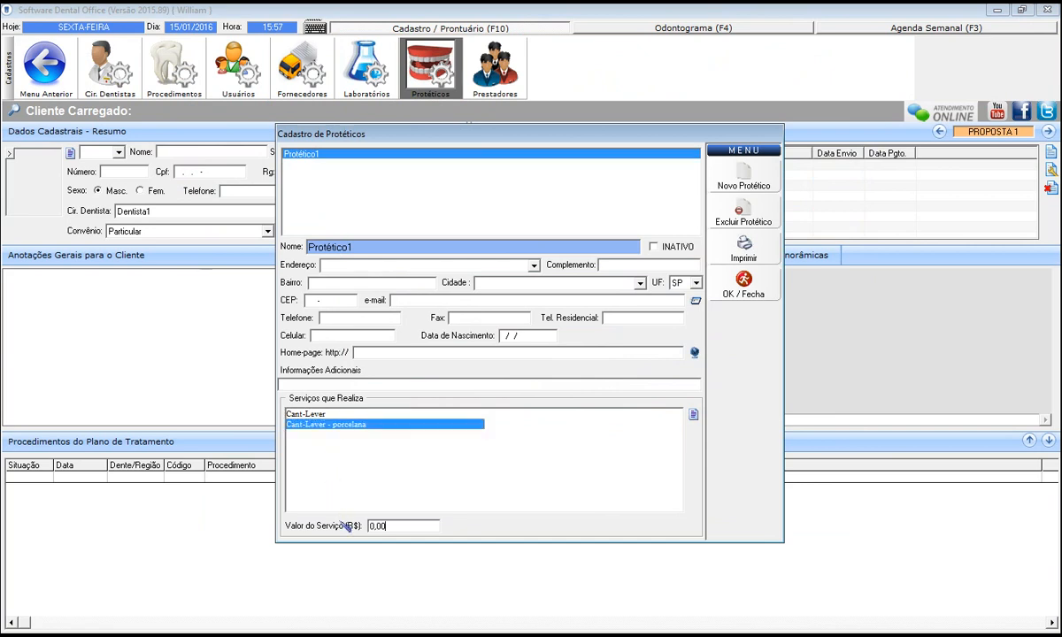
{"action": "key", "text": "Tab"}
{"action": "type", "text": "60,00"}
{"action": "left_click", "coordinate": [744, 285]}
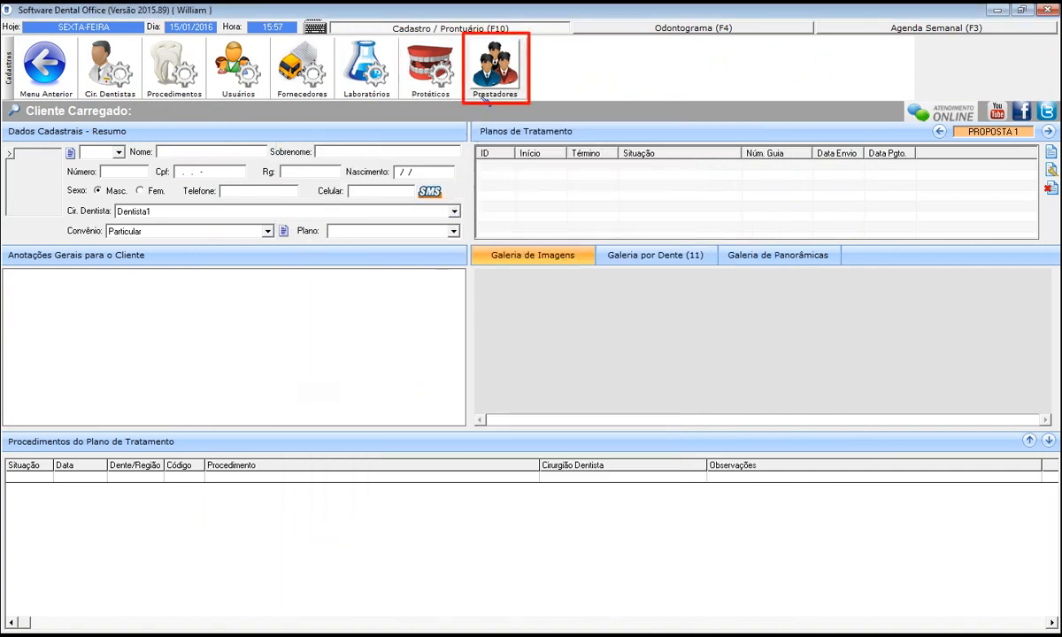
{"action": "left_click", "coordinate": [486, 93]}
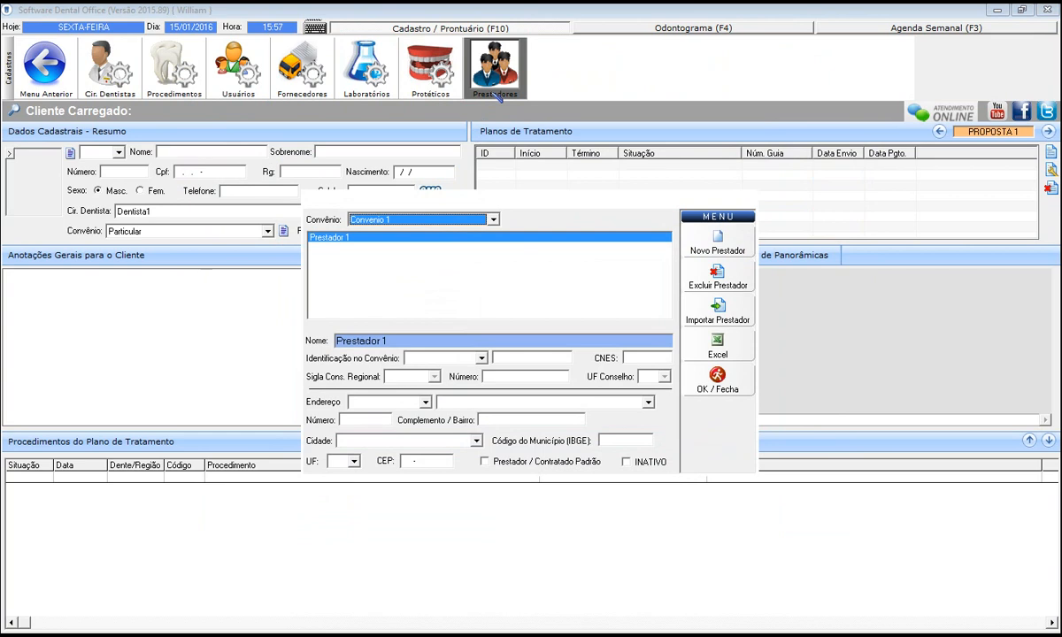
{"action": "left_click", "coordinate": [695, 386]}
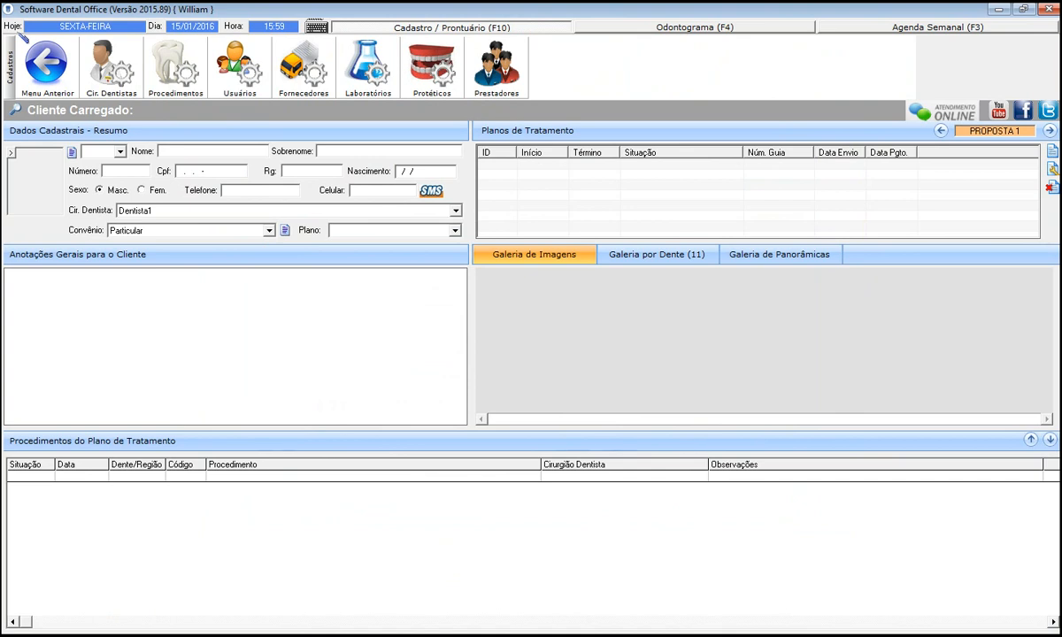
Open Config. Gerais from the main menu's Configurações options.
{"action": "left_click", "coordinate": [46, 64]}
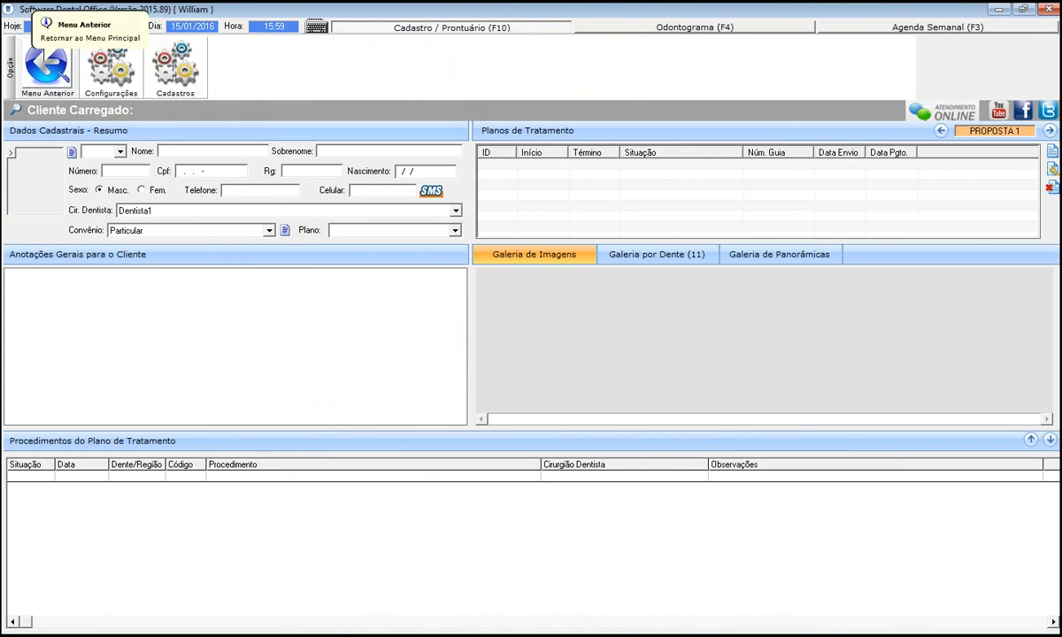
{"action": "left_click", "coordinate": [104, 94]}
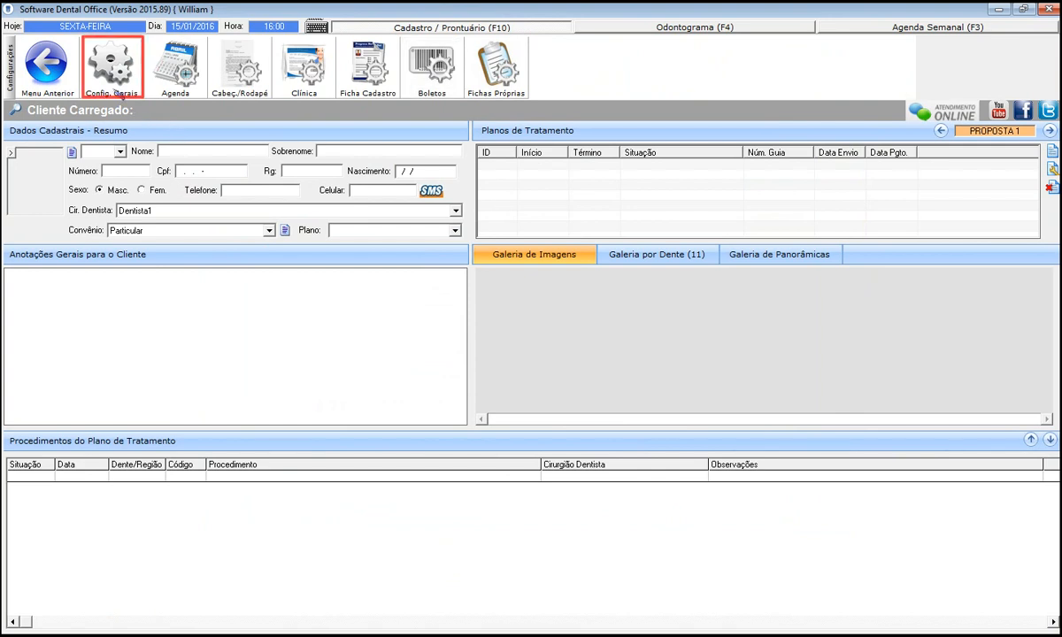
{"action": "left_click", "coordinate": [110, 67]}
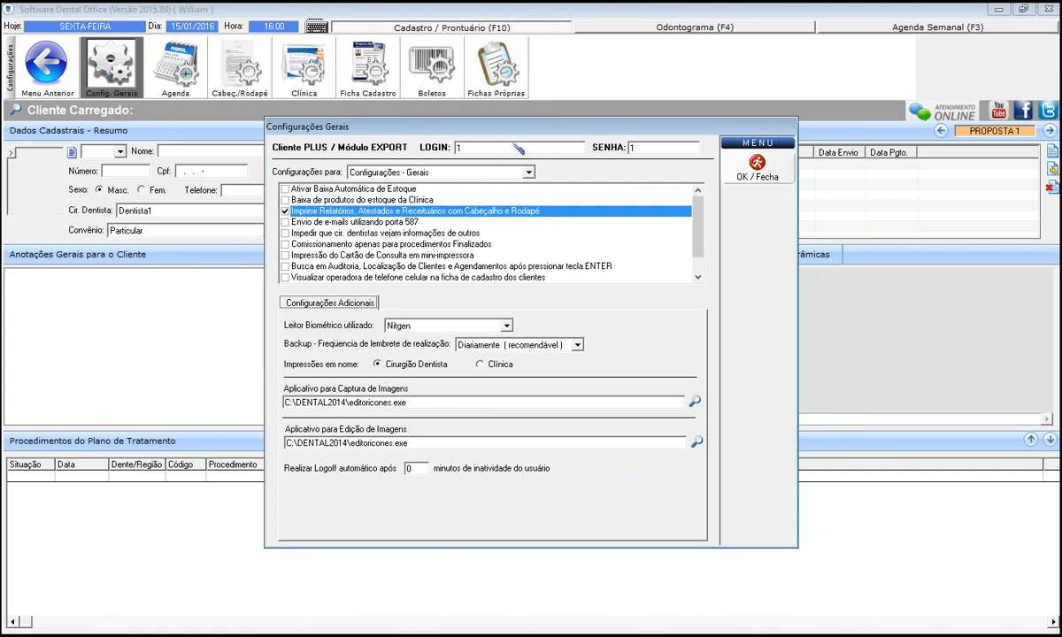
Switch the Configurações para category to Configurações - Financeiro.
{"action": "left_click", "coordinate": [530, 173]}
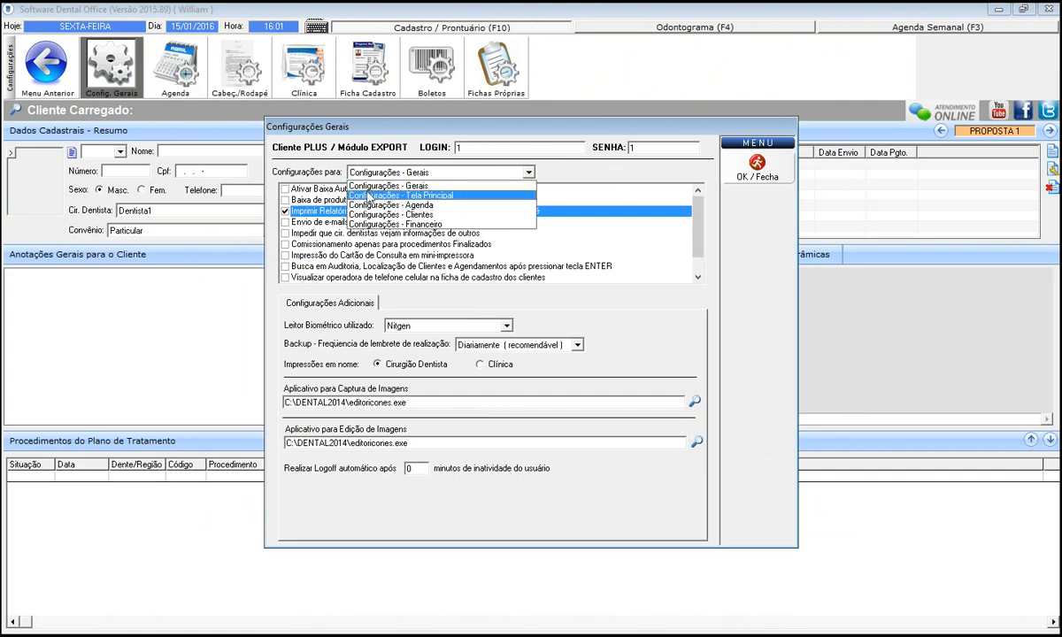
{"action": "left_click", "coordinate": [390, 237]}
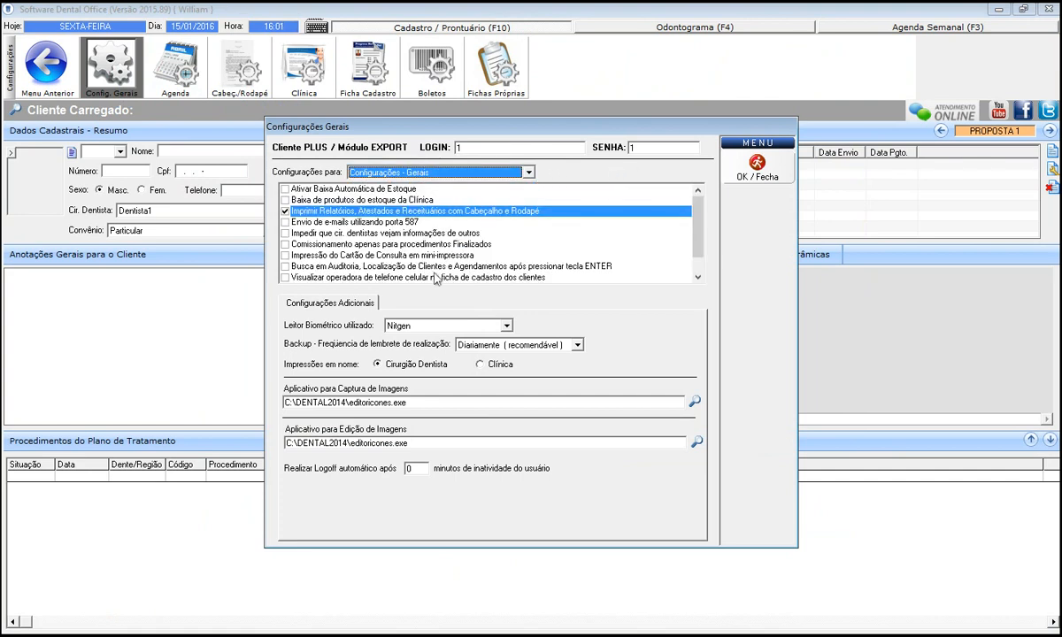
{"action": "left_click", "coordinate": [465, 277]}
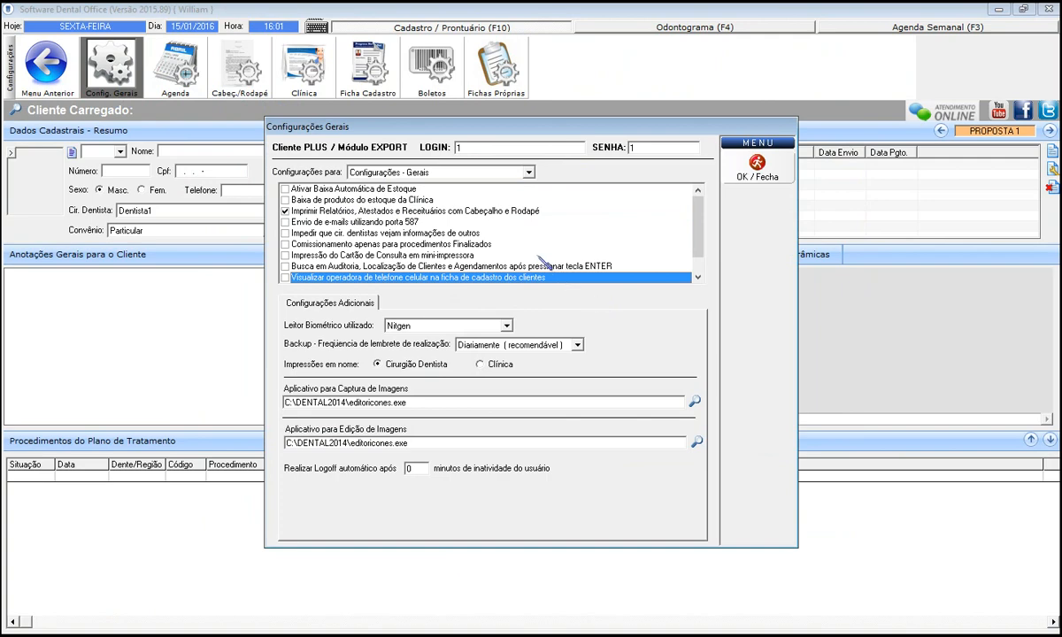
{"action": "left_click", "coordinate": [495, 173]}
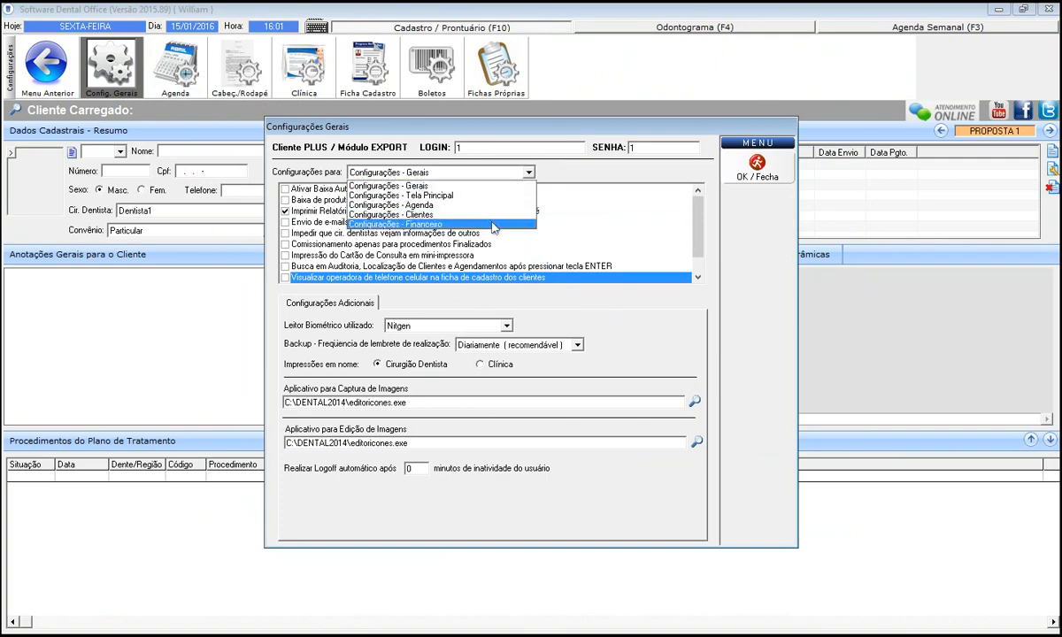
{"action": "left_click", "coordinate": [494, 224]}
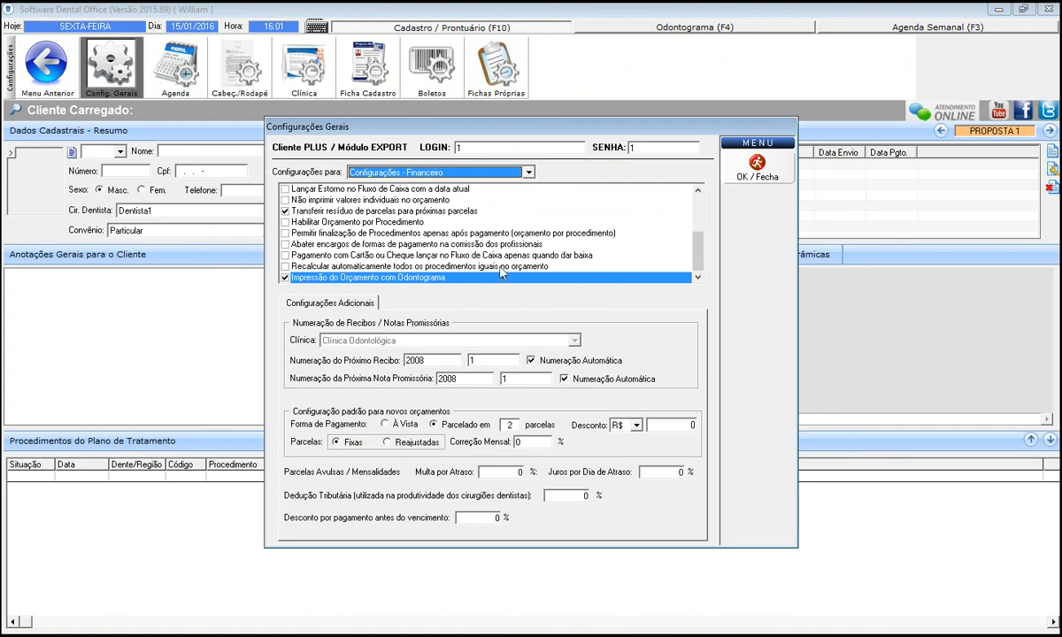
Review the payment fee deduction option, close Configurações Gerais, and open the Agenda hours settings.
{"action": "left_click", "coordinate": [486, 245]}
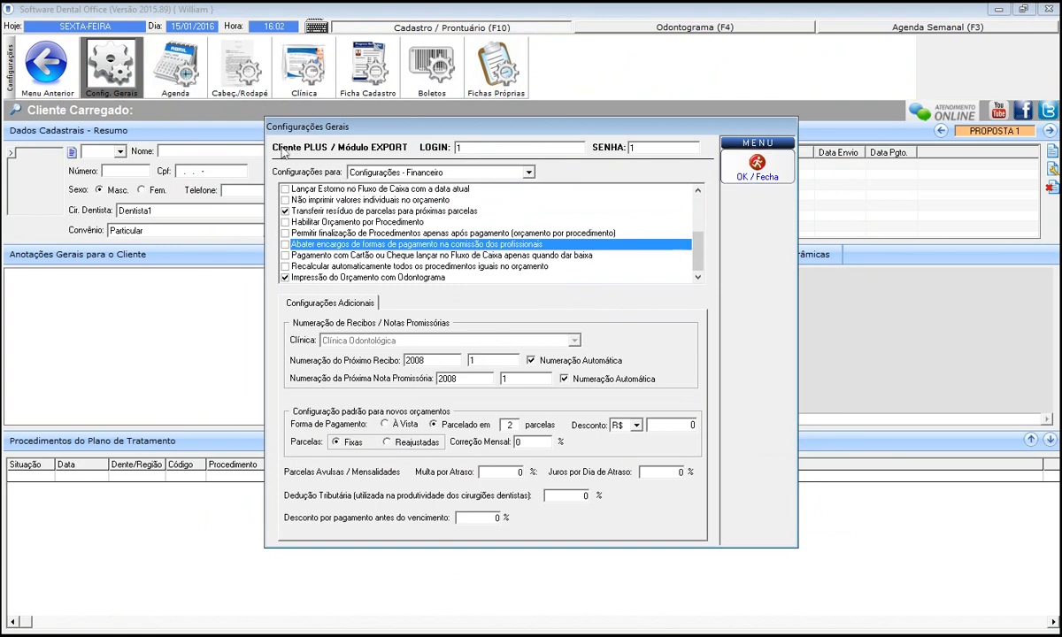
{"action": "left_click", "coordinate": [758, 168]}
{"action": "left_click", "coordinate": [175, 92]}
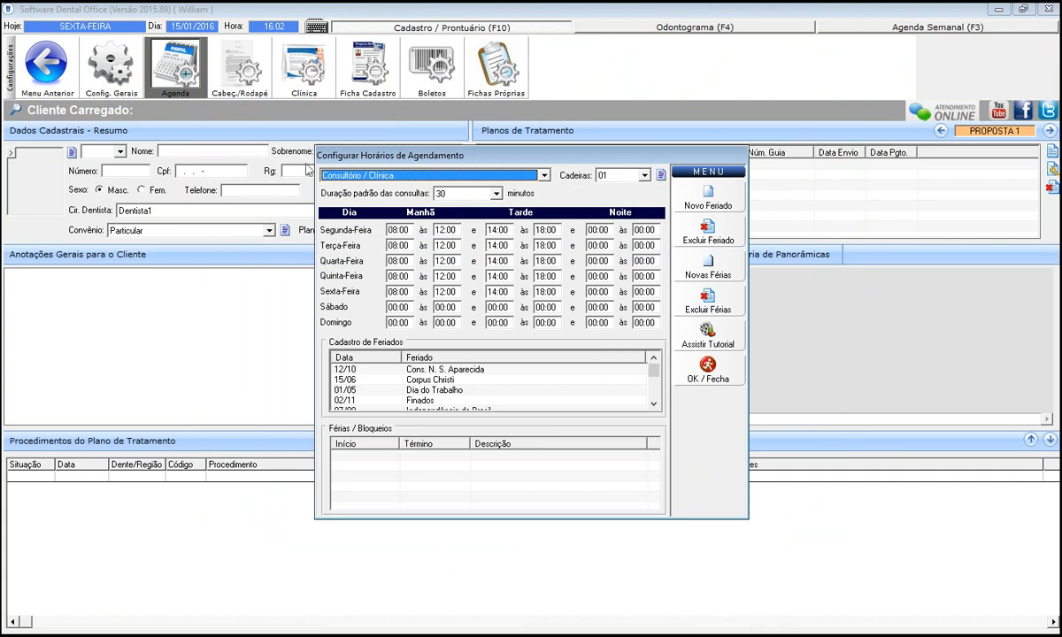
Close Configurar Horários de Agendamento and open the Cabeç./Rodapé configuration.
{"action": "left_click", "coordinate": [705, 379]}
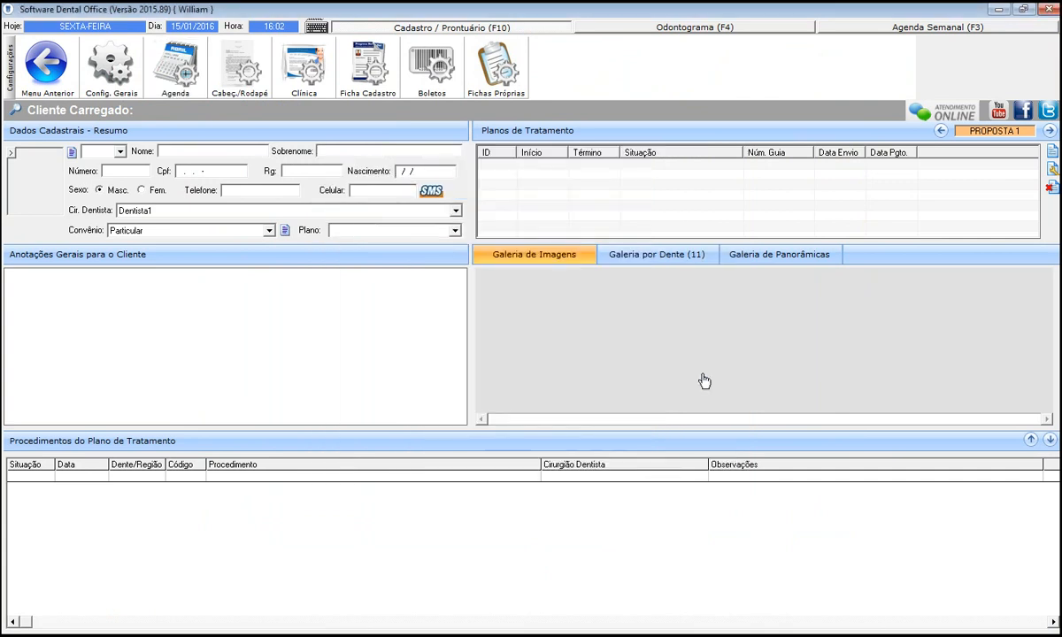
{"action": "left_click", "coordinate": [239, 96]}
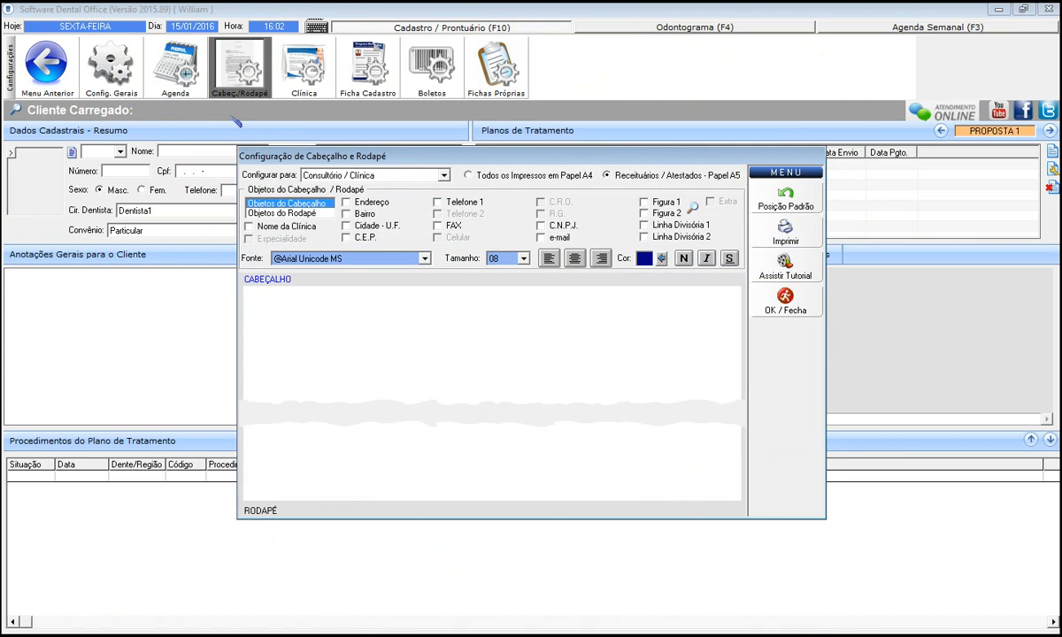
For the other dentist's header, add the dentist's name at the top left.
{"action": "left_click", "coordinate": [328, 176]}
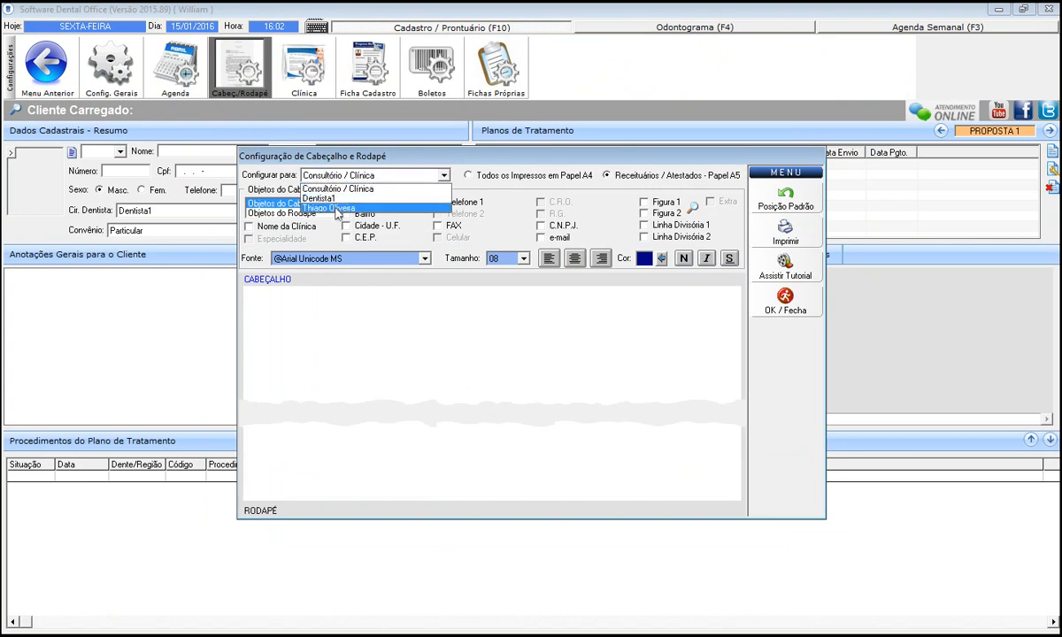
{"action": "left_click", "coordinate": [333, 208]}
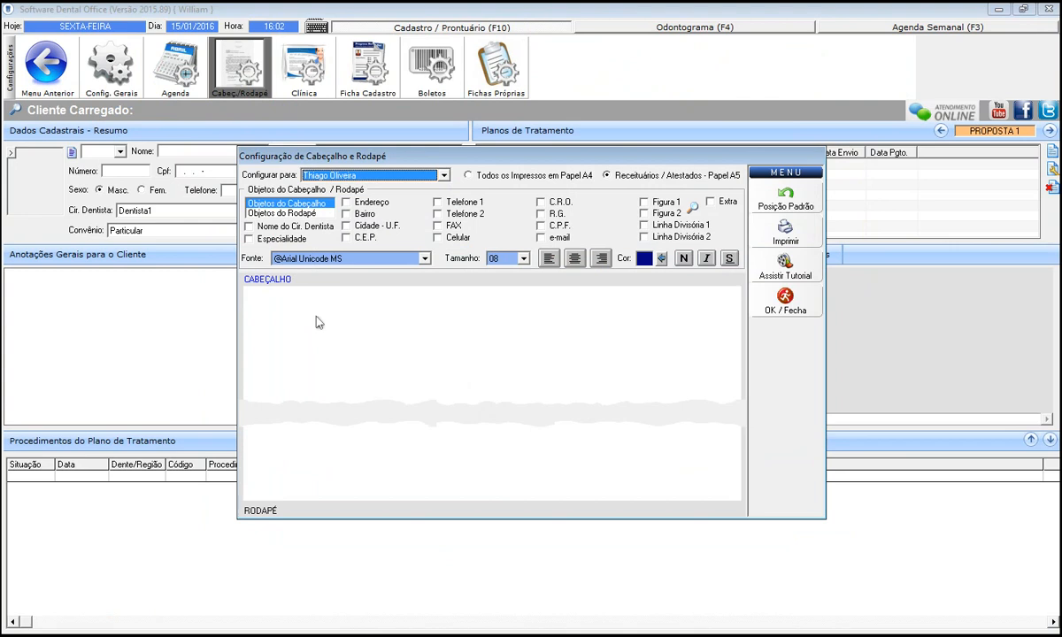
{"action": "left_click", "coordinate": [292, 227]}
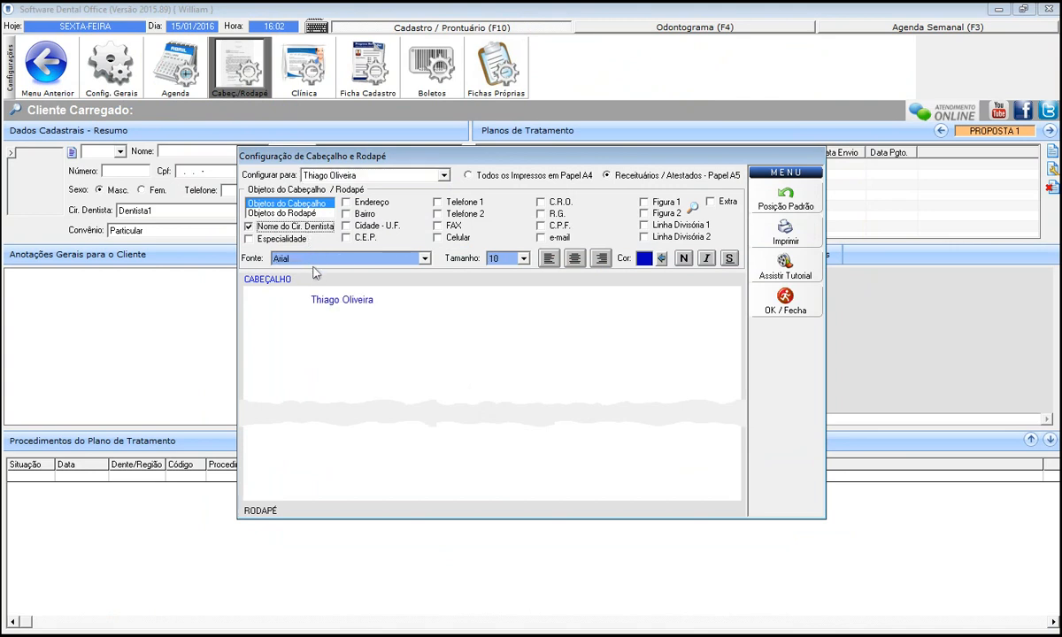
{"action": "left_click_drag", "start_coordinate": [320, 300], "coordinate": [488, 364]}
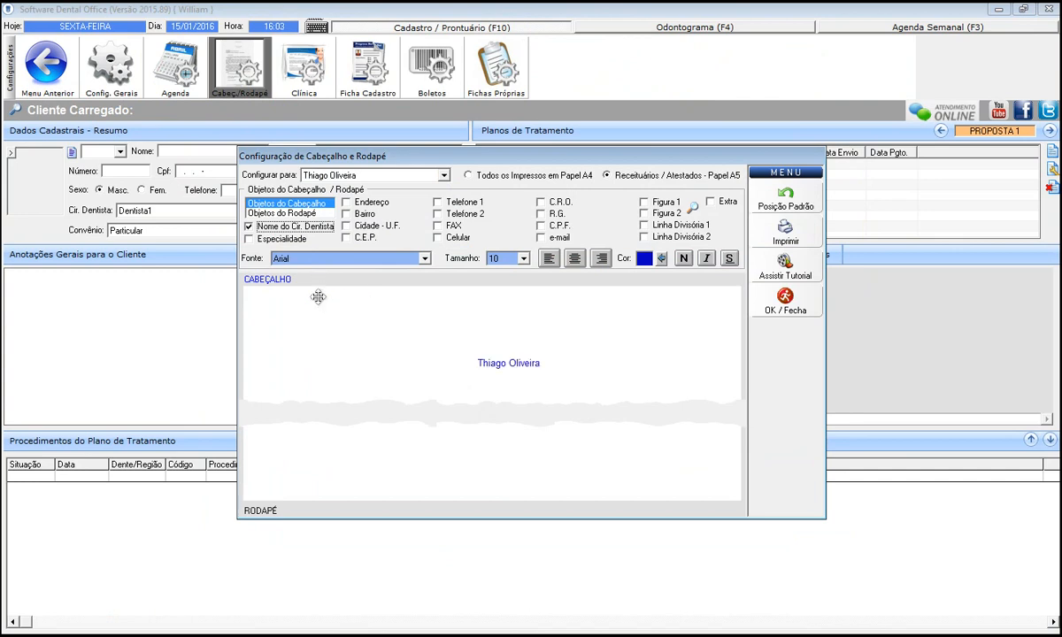
{"action": "left_click", "coordinate": [318, 298]}
Format the name as 20-point bold, italic, underlined, and add the Especialidade field.
{"action": "left_click", "coordinate": [524, 258]}
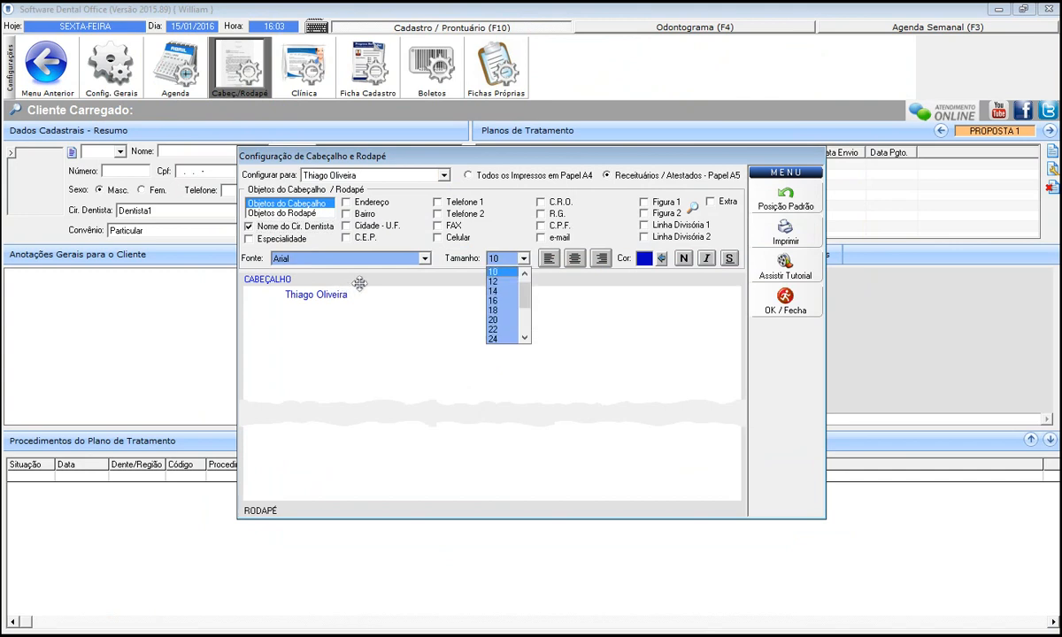
{"action": "key", "text": "Down"}
{"action": "key", "text": "Down"}
{"action": "key", "text": "Return"}
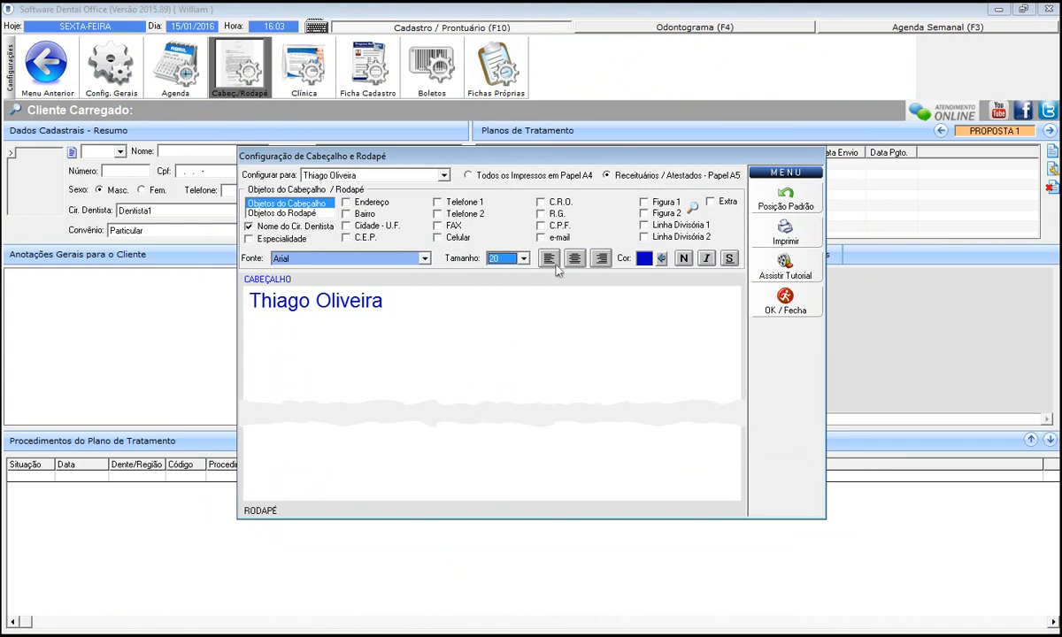
{"action": "left_click", "coordinate": [683, 258]}
{"action": "left_click", "coordinate": [706, 258]}
{"action": "left_click", "coordinate": [729, 257]}
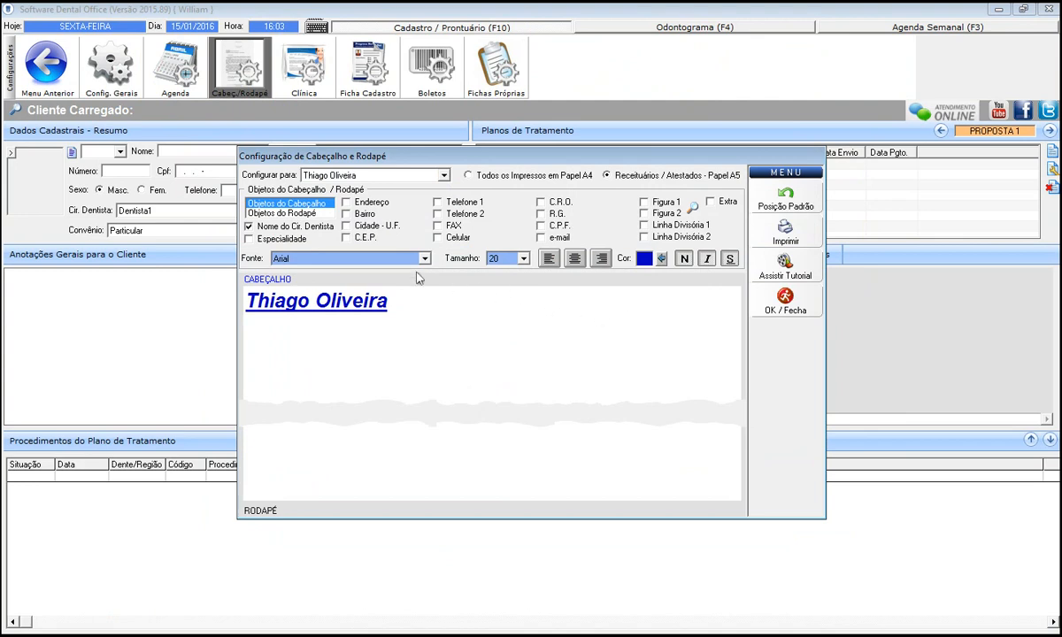
{"action": "left_click", "coordinate": [254, 240]}
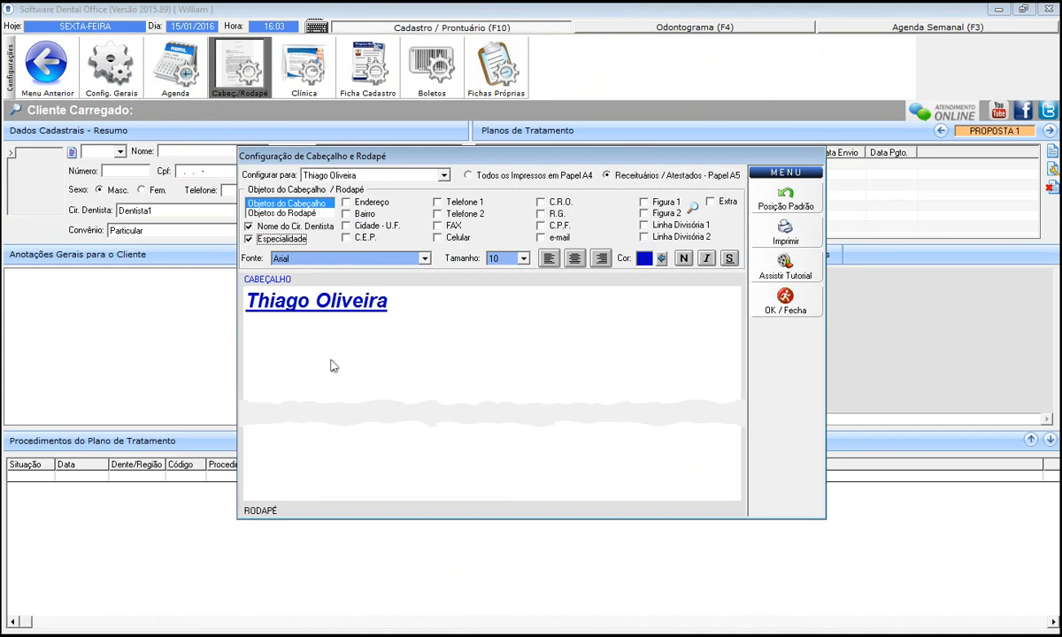
Set header Figura 1 to the teeth image from the Imagens folder.
{"action": "left_click", "coordinate": [647, 203]}
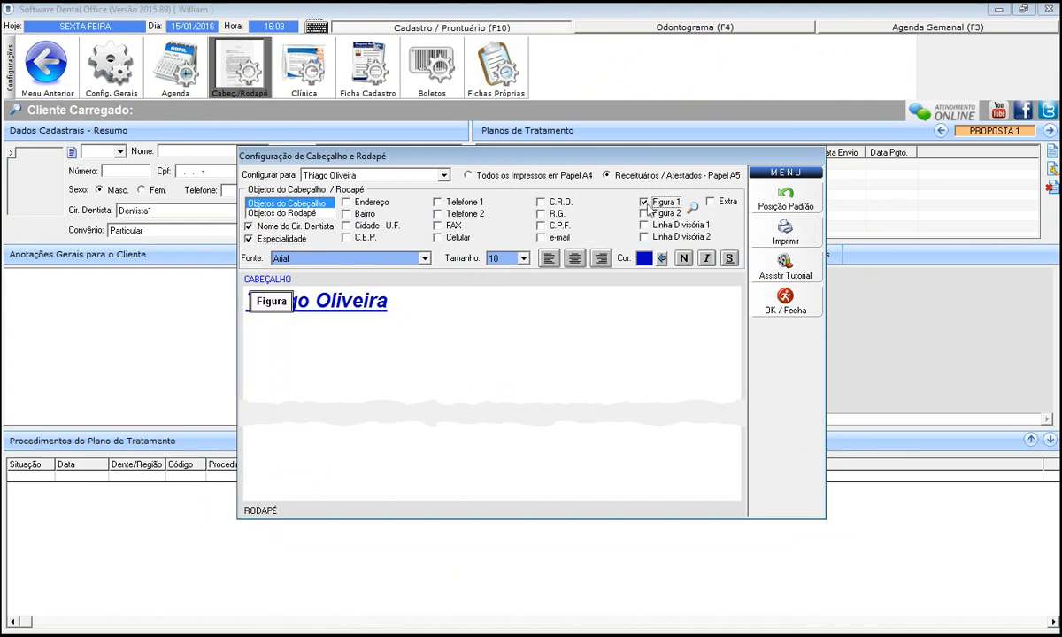
{"action": "left_click", "coordinate": [696, 208]}
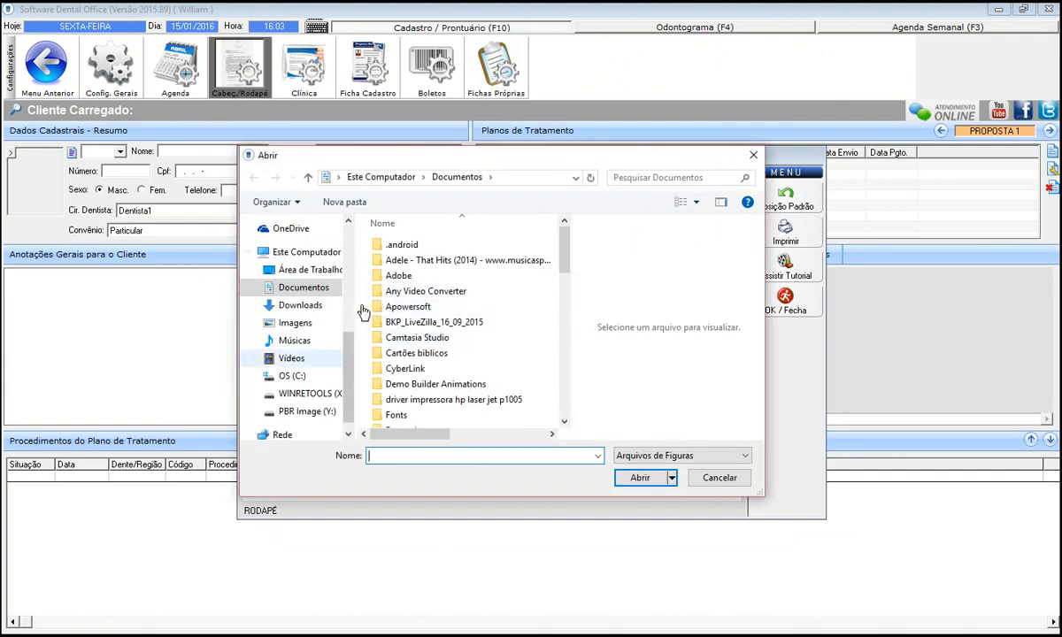
{"action": "left_click", "coordinate": [297, 323]}
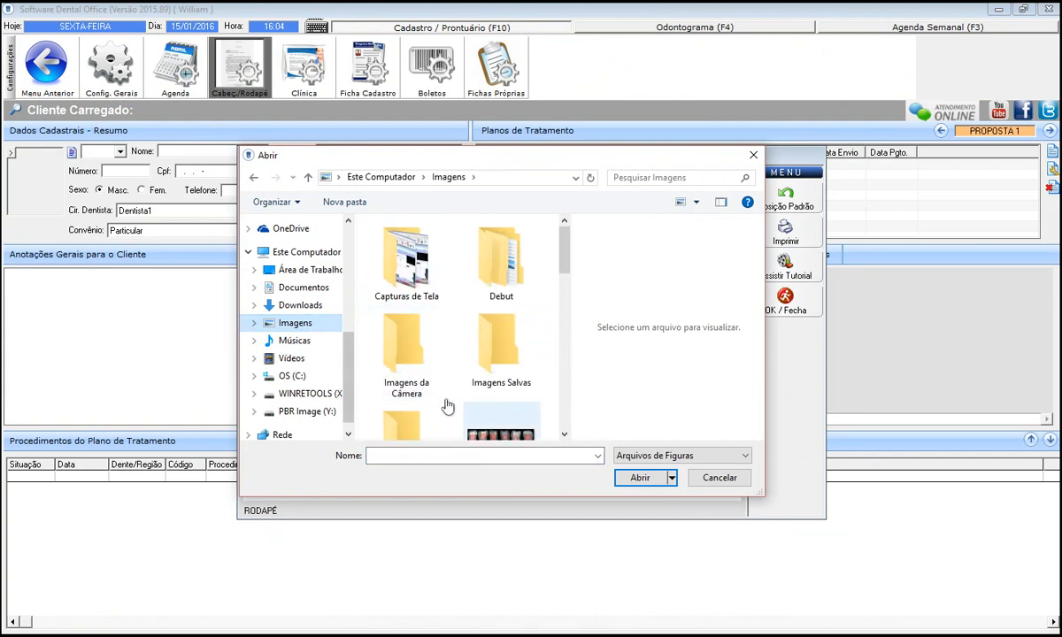
{"action": "double_click", "coordinate": [515, 438]}
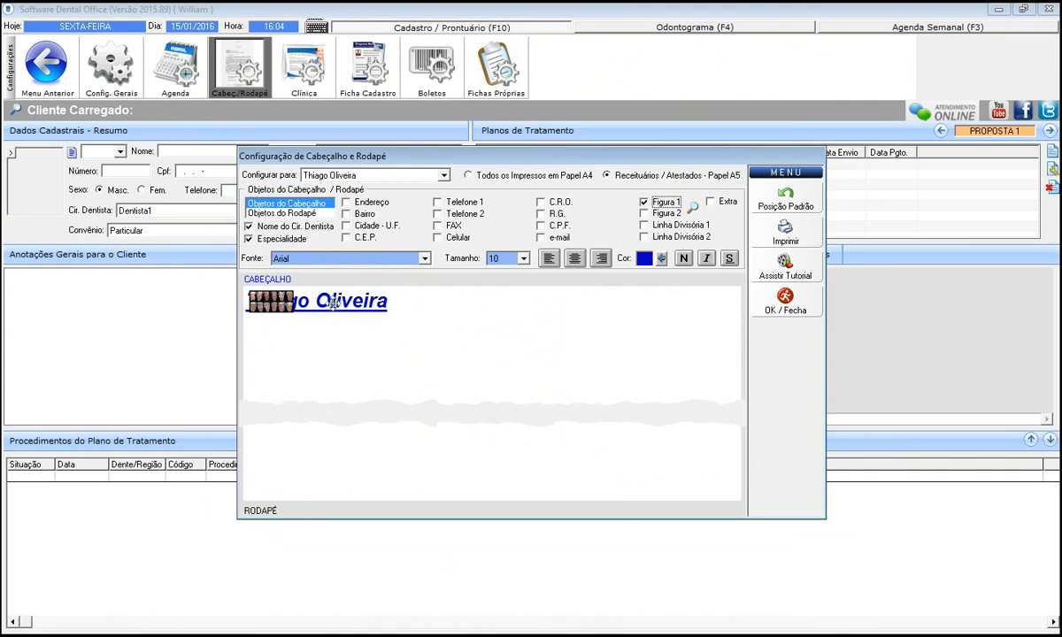
Enlarge and position the teeth image at the header's right, then close the settings.
{"action": "left_click_drag", "start_coordinate": [698, 309], "coordinate": [679, 318]}
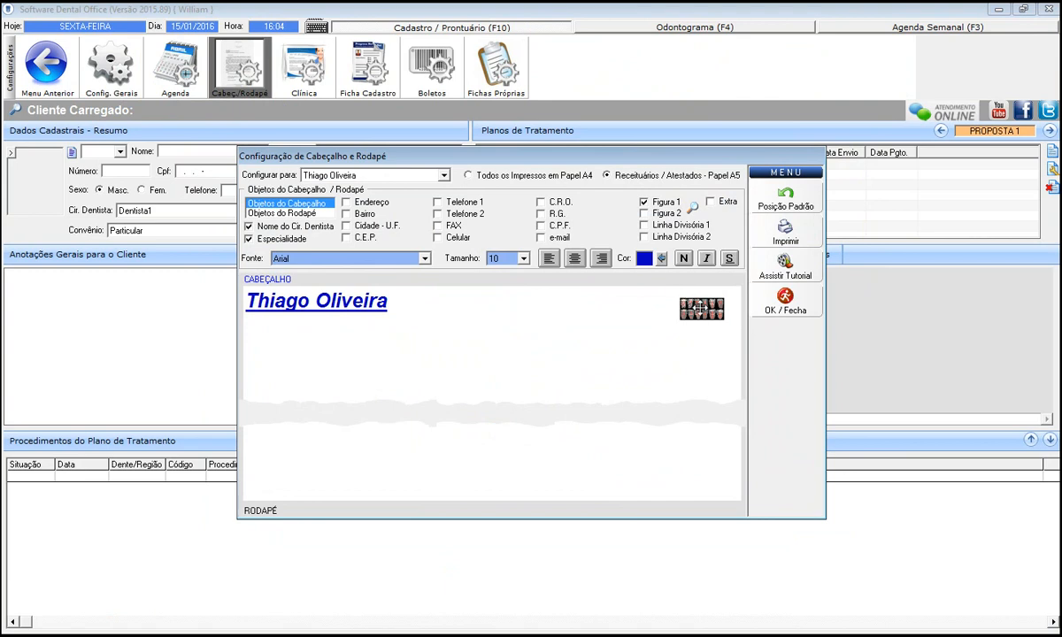
{"action": "mouse_move", "coordinate": [718, 317]}
{"action": "left_mouse_down"}
{"action": "mouse_move", "coordinate": [677, 331]}
{"action": "mouse_move", "coordinate": [625, 310]}
{"action": "left_mouse_up"}
{"action": "left_click_drag", "start_coordinate": [674, 336], "coordinate": [645, 335]}
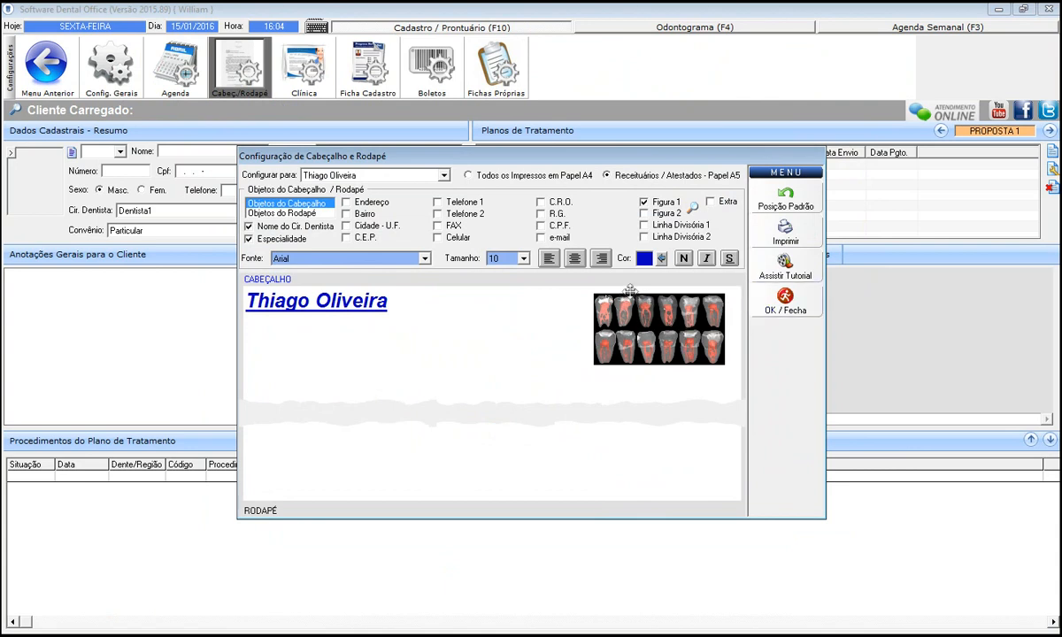
{"action": "left_click", "coordinate": [785, 301]}
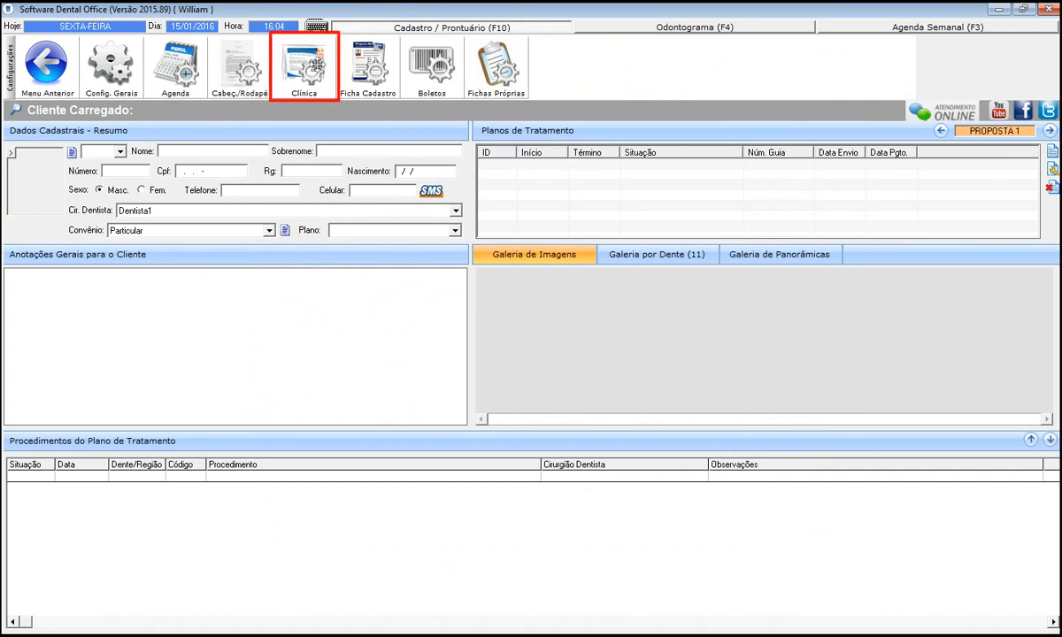
{"action": "left_click", "coordinate": [303, 76]}
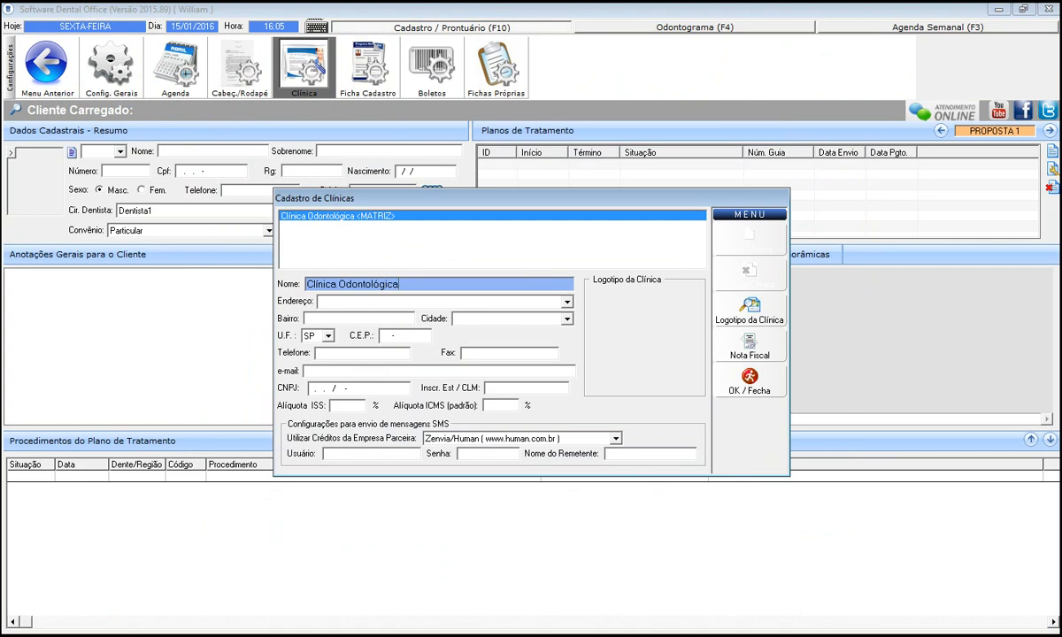
{"action": "left_click", "coordinate": [749, 382]}
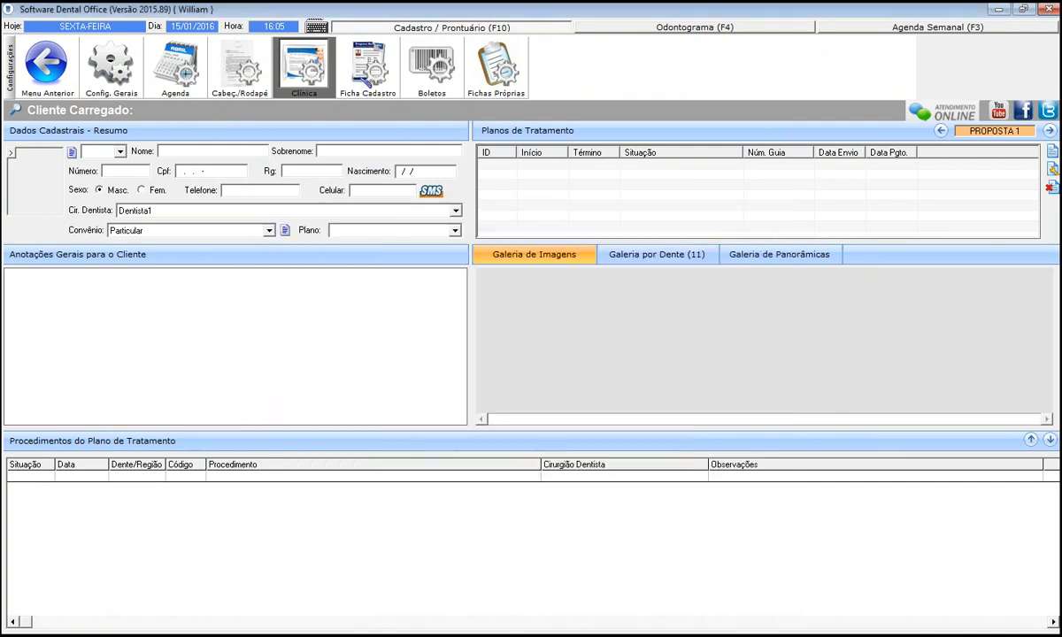
Remove the Atividade da Mãe and Atividade do Pai fields from the Ficha Cadastro layout.
{"action": "left_click", "coordinate": [369, 77]}
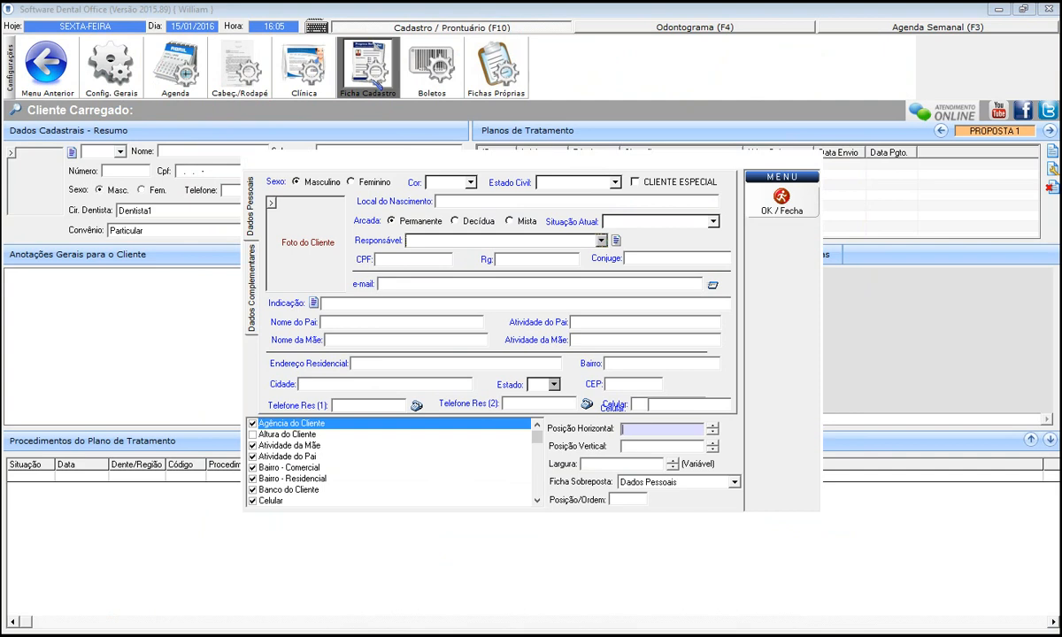
{"action": "left_click", "coordinate": [253, 446]}
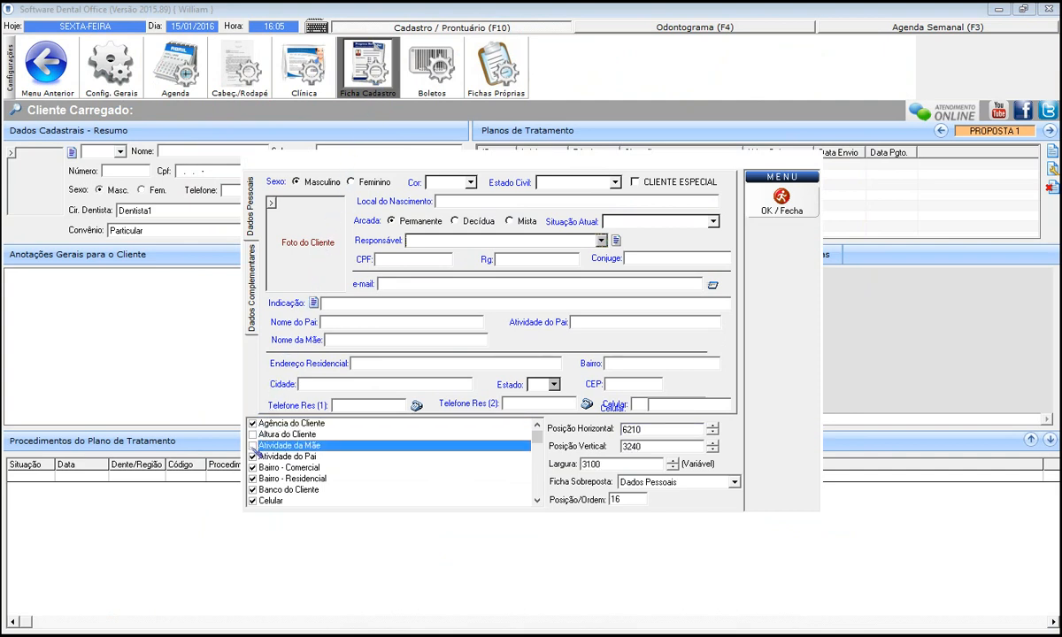
{"action": "left_click", "coordinate": [254, 457]}
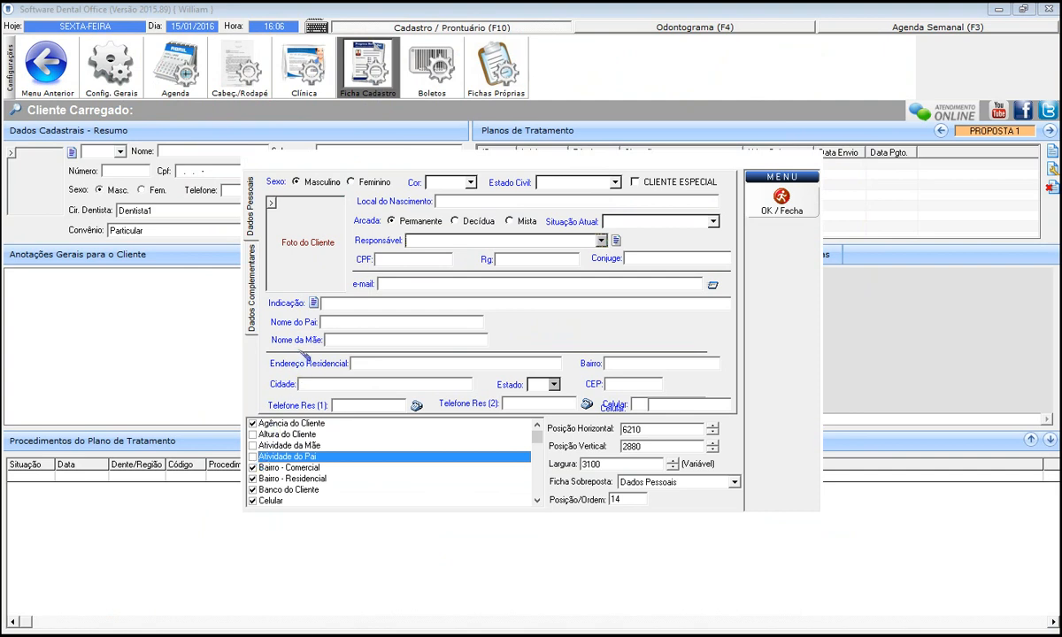
Place Nome da Mãe beside Nome do Pai, then close without saving the layout.
{"action": "left_click", "coordinate": [447, 338]}
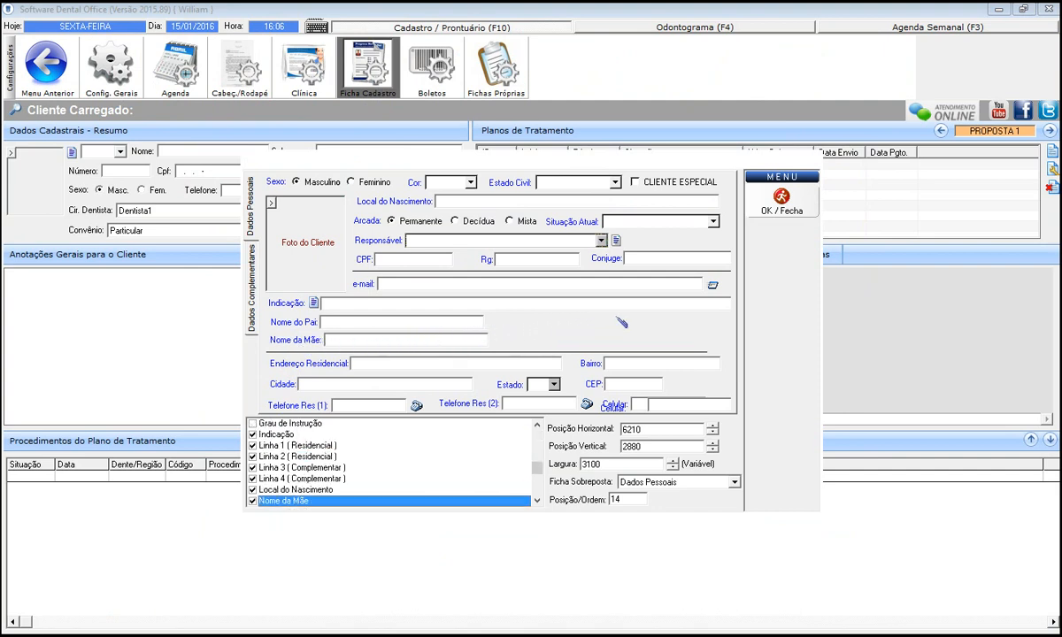
{"action": "left_click_drag", "start_coordinate": [622, 323], "coordinate": [559, 317]}
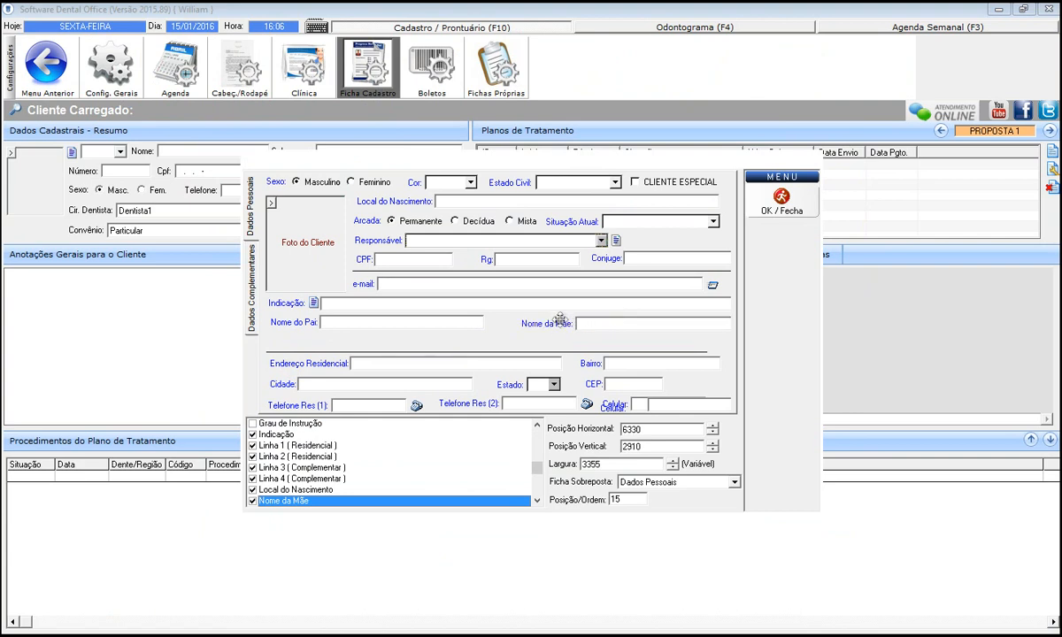
{"action": "left_click_drag", "start_coordinate": [567, 322], "coordinate": [607, 317]}
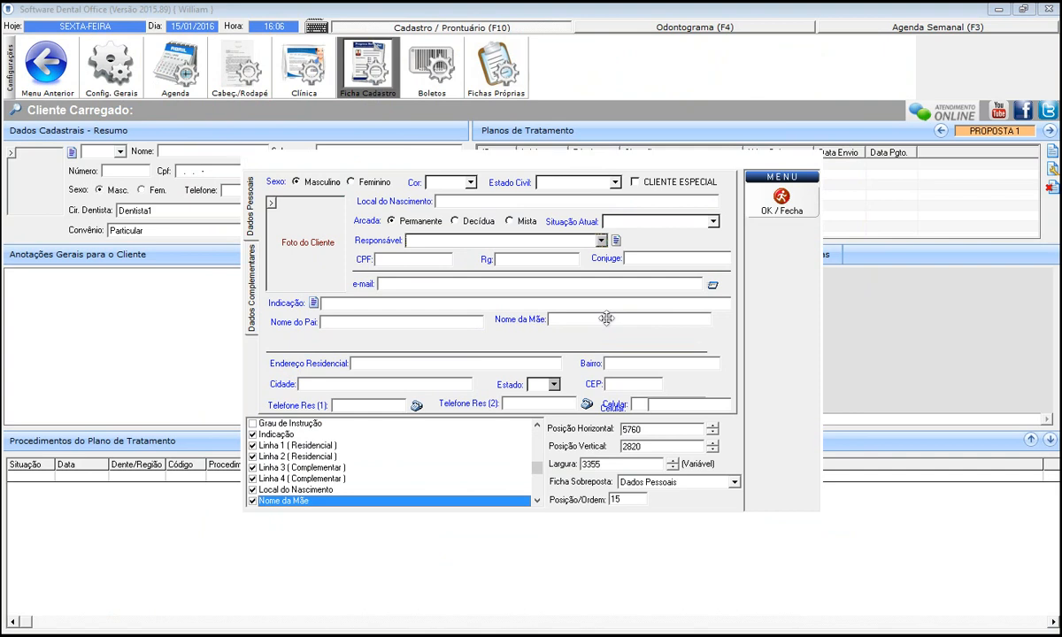
{"action": "key", "text": "Escape"}
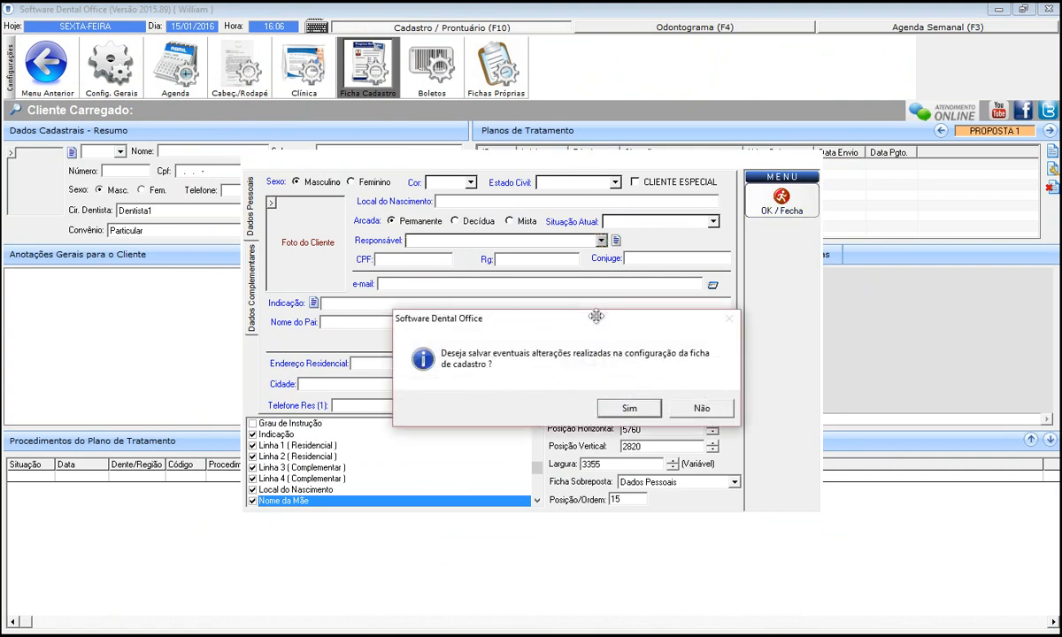
{"action": "key", "text": "Tab"}
{"action": "key", "text": "Return"}
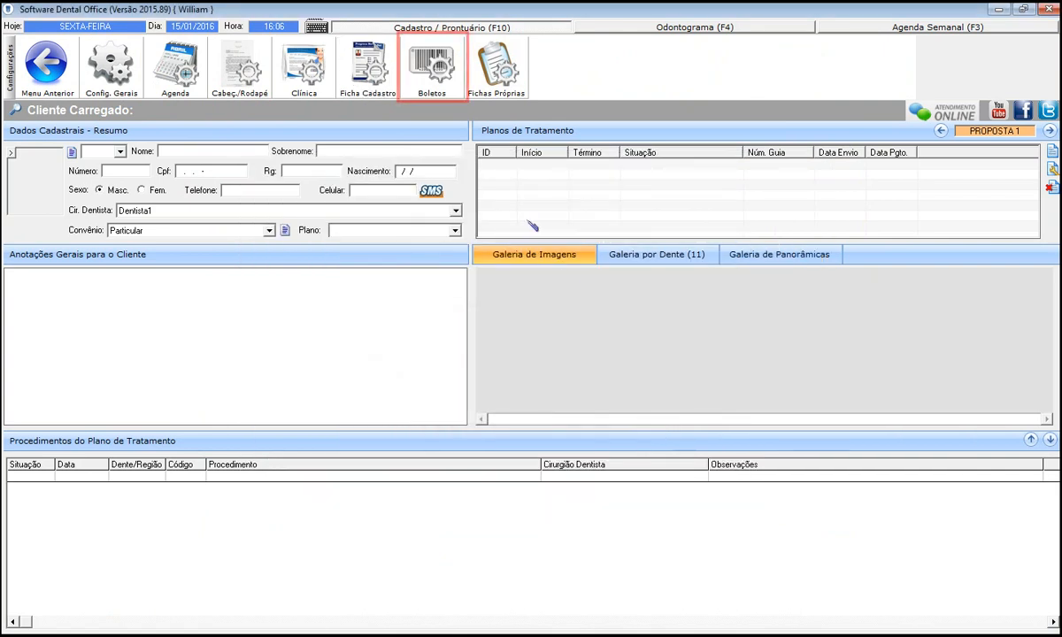
{"action": "left_click", "coordinate": [445, 92]}
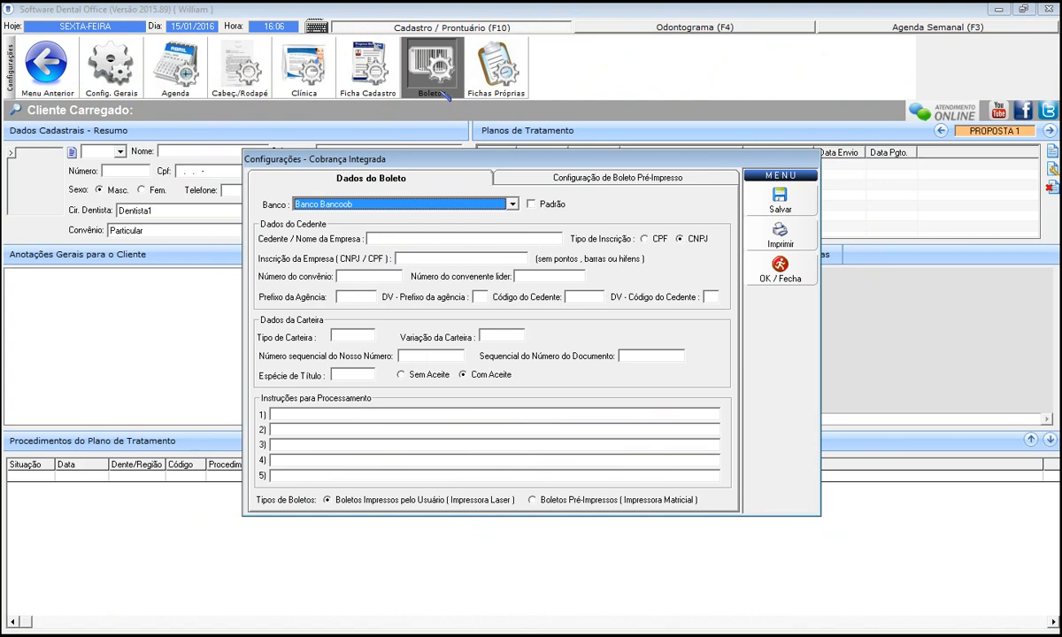
{"action": "left_click", "coordinate": [778, 268]}
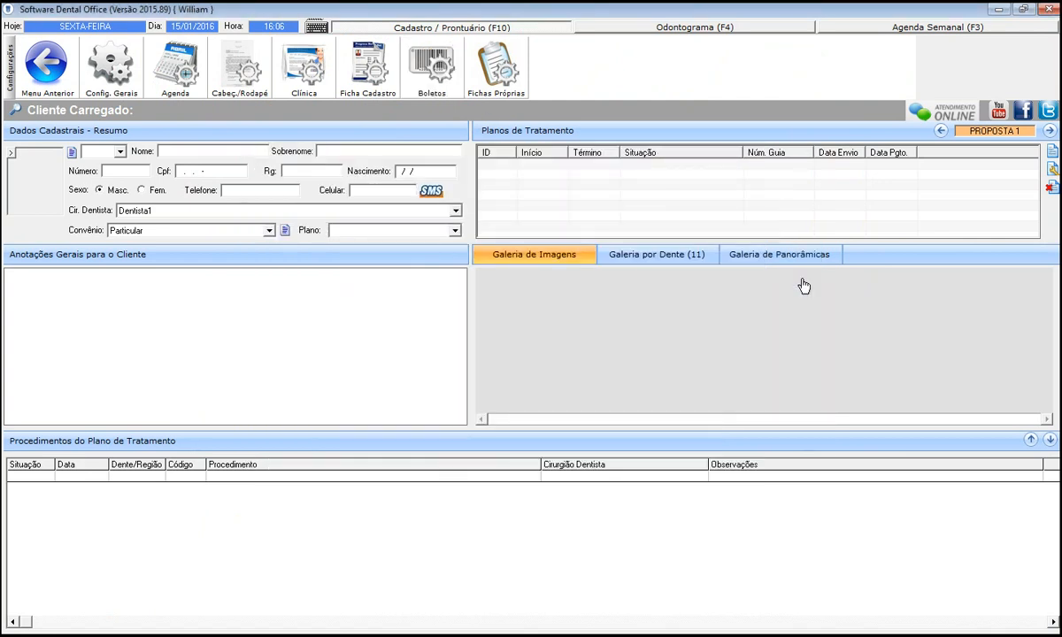